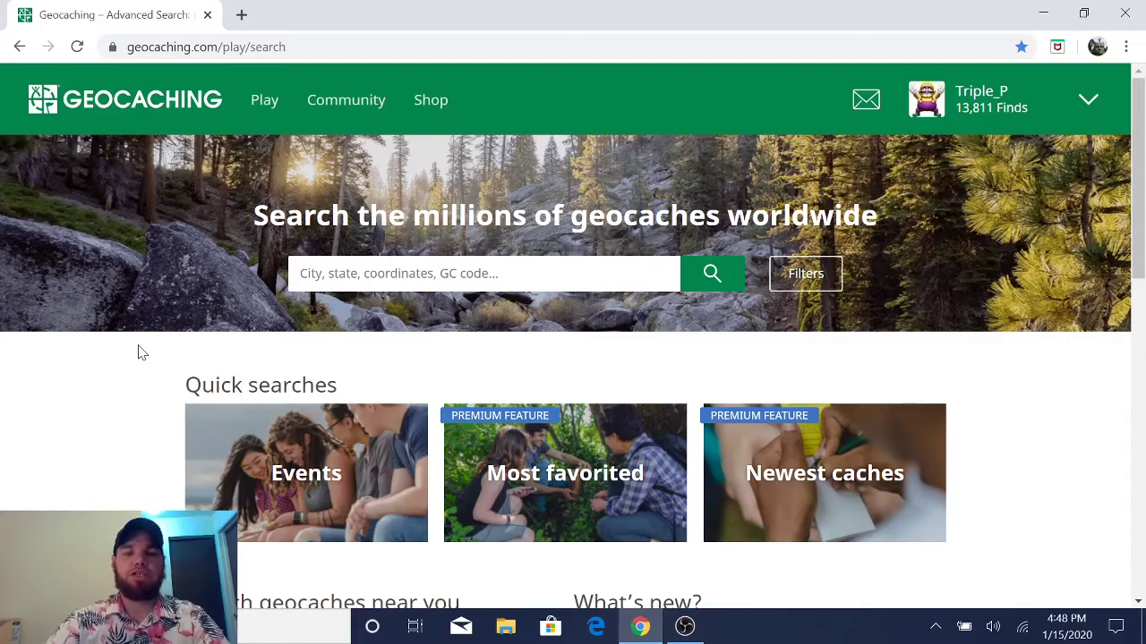
# Go to Play > Lists and scroll through the My Lists table of saved cache lists
pyautogui.click(257, 107)
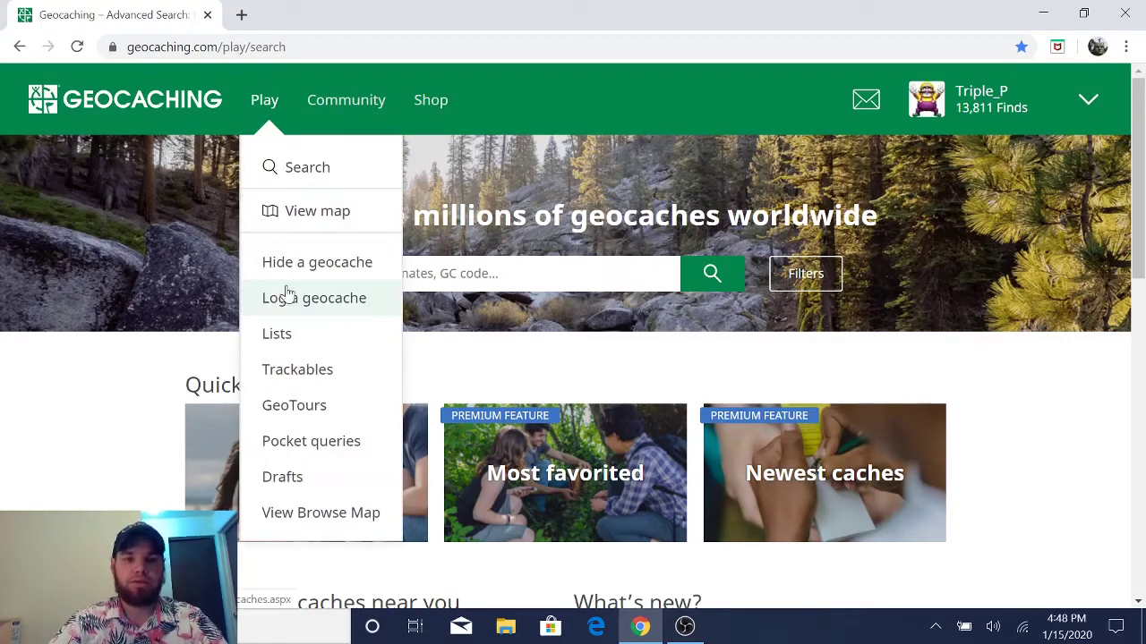
pyautogui.click(280, 345)
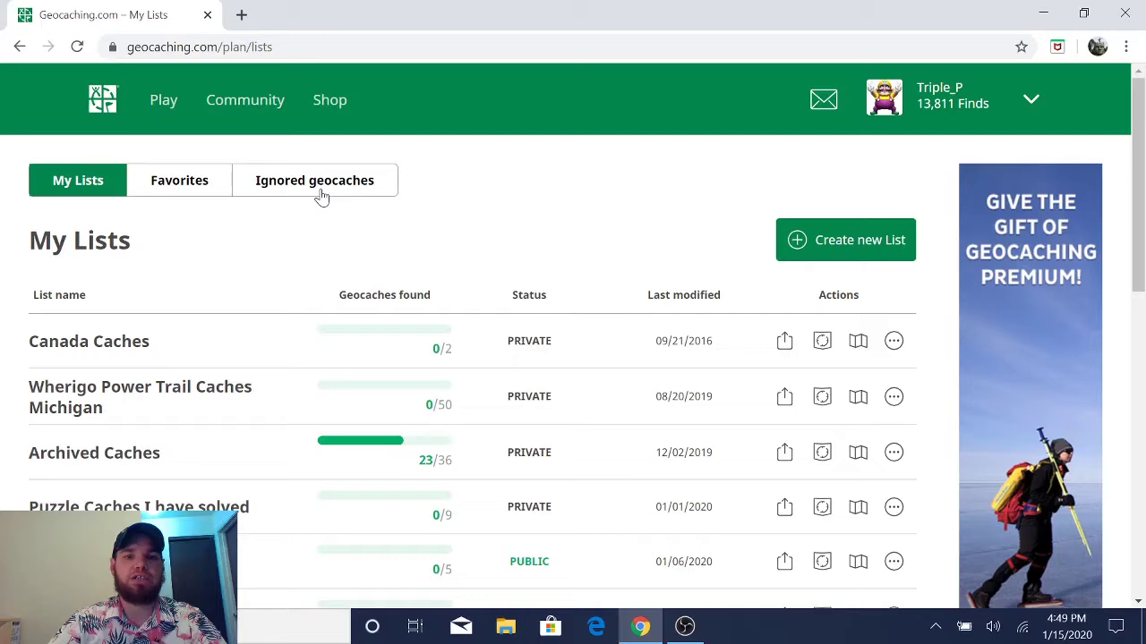
pyautogui.scroll(-1, 402, 250)
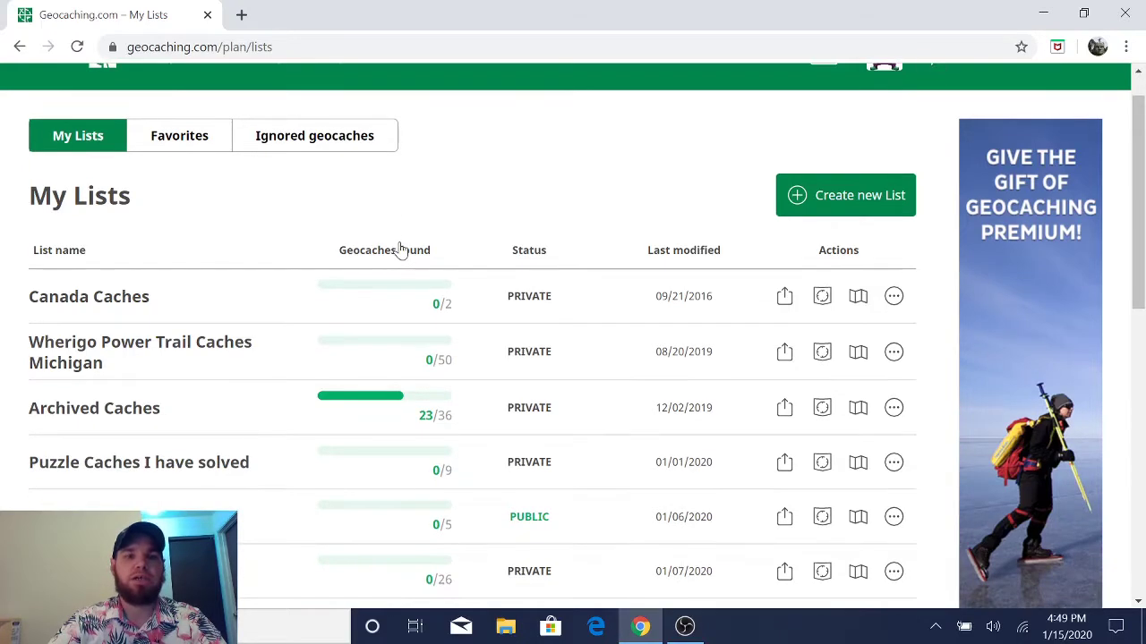
pyautogui.scroll(-3, 400, 250)
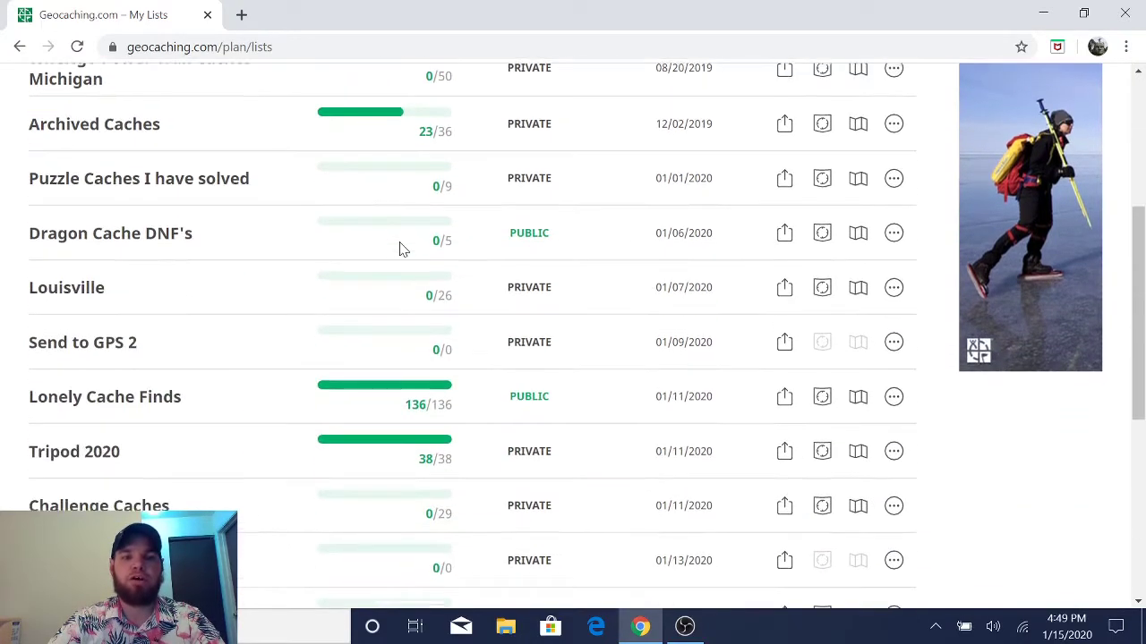
pyautogui.scroll(-2, 400, 250)
pyautogui.scroll(3, 303, 292)
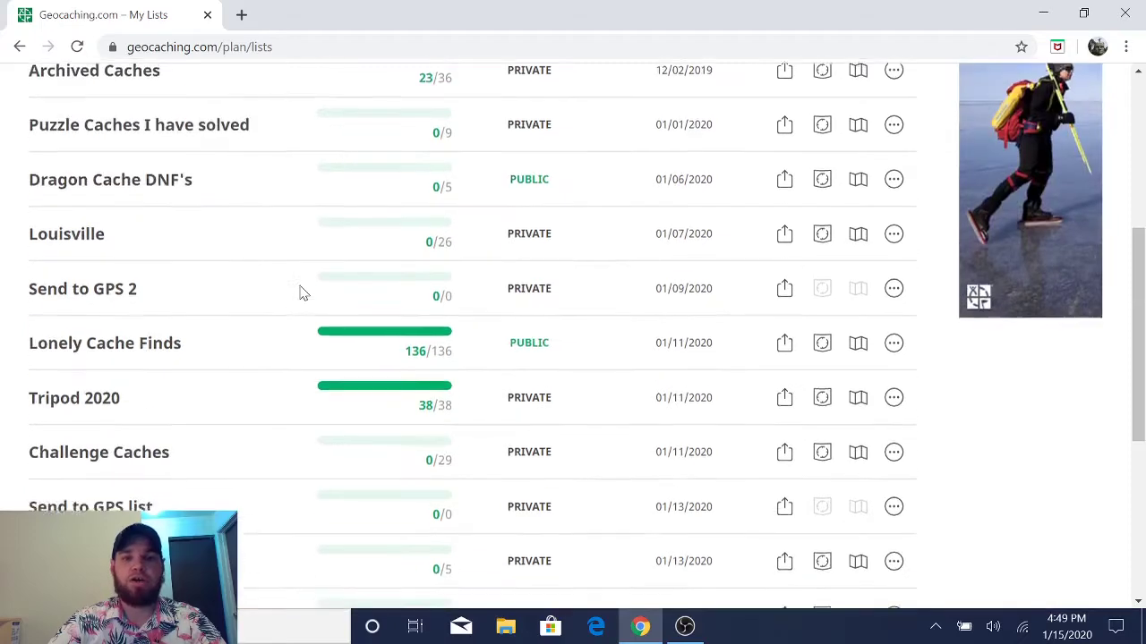
pyautogui.scroll(3, 302, 293)
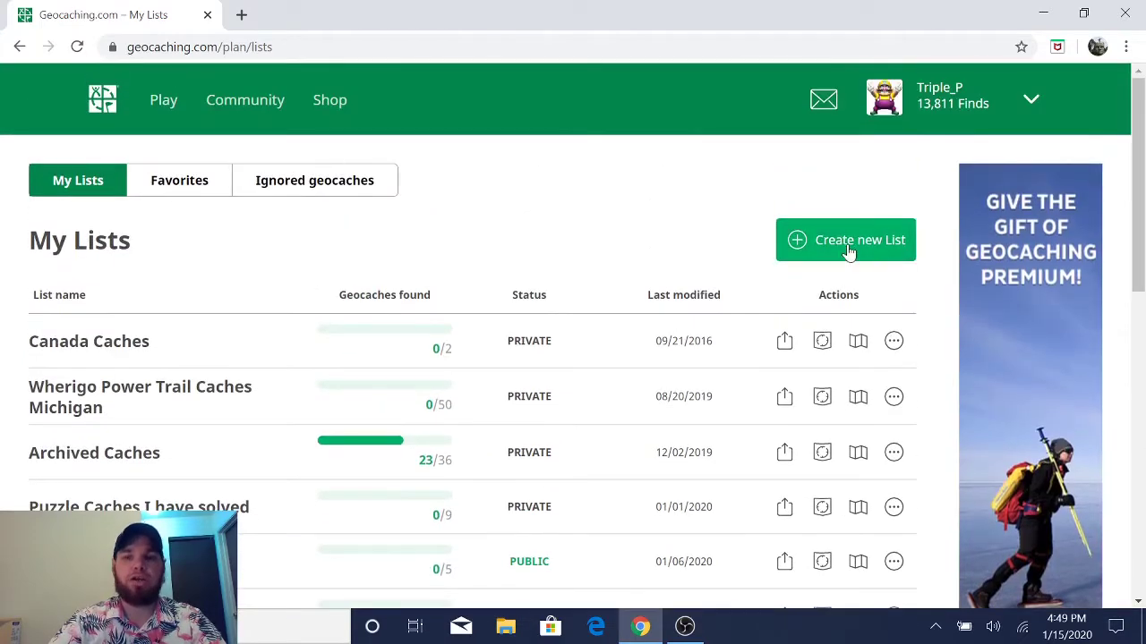
# Create a new list named 'Geocaches', which opens empty with 0 caches
pyautogui.click(850, 252)
pyautogui.write('Geocaches')
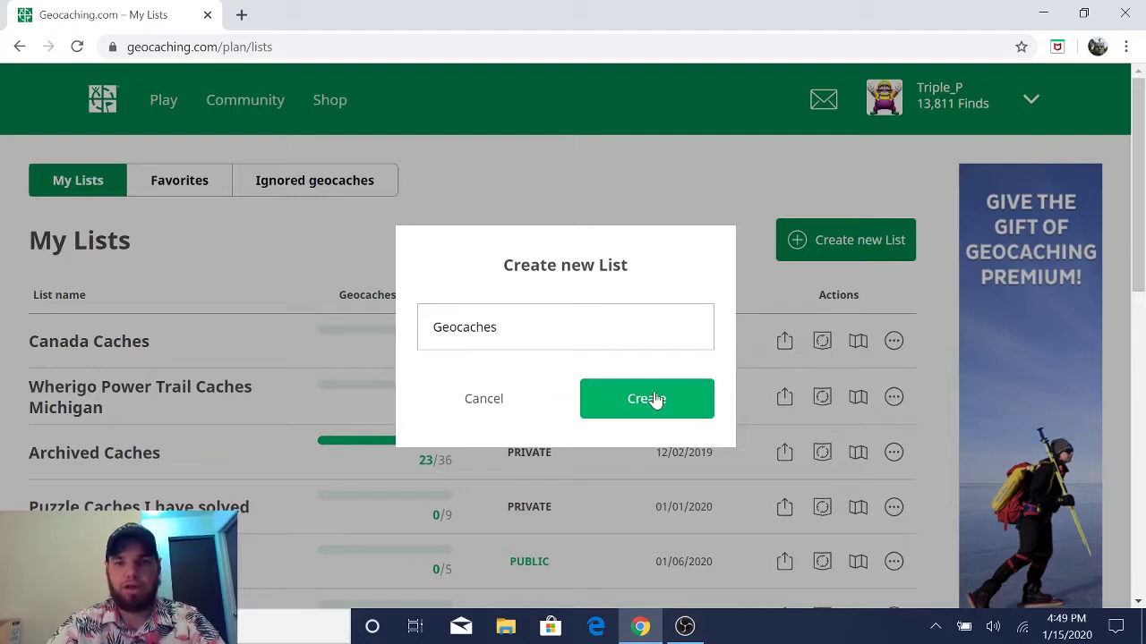
pyautogui.click(642, 399)
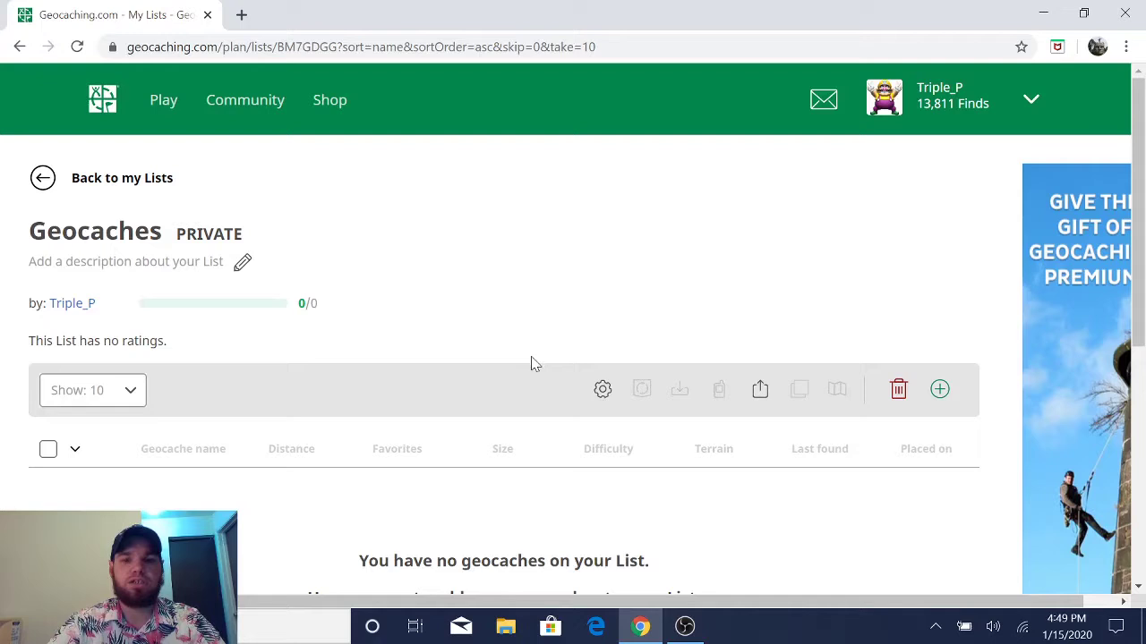
# Set the Geocaches list's privacy to Public, cancelling the Shareable and Delete List prompts
pyautogui.click(600, 390)
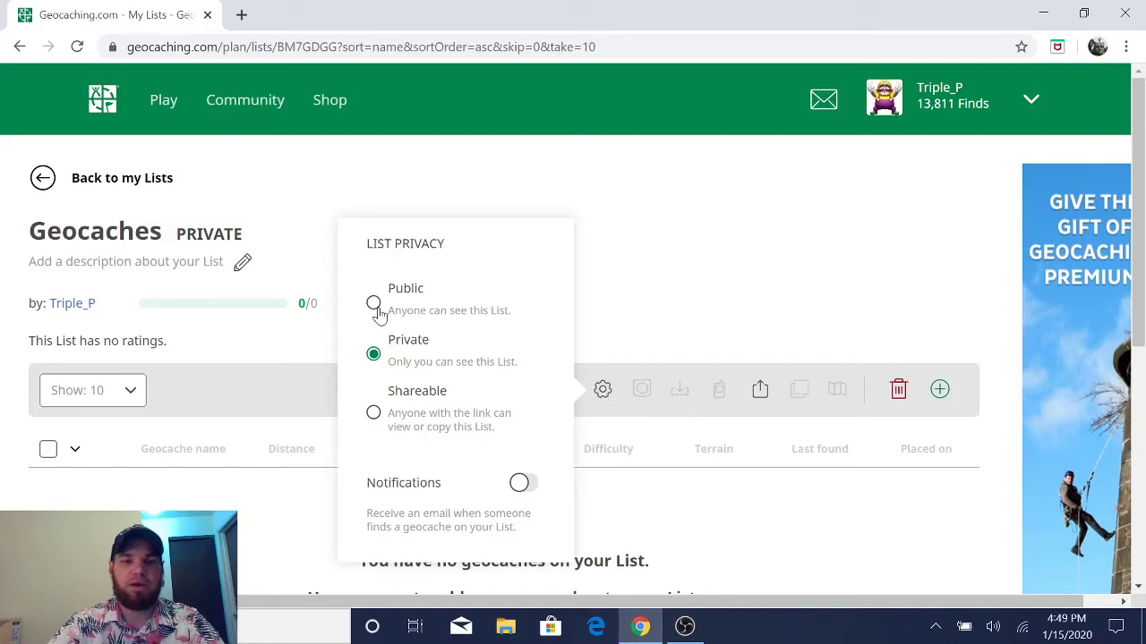
pyautogui.click(603, 389)
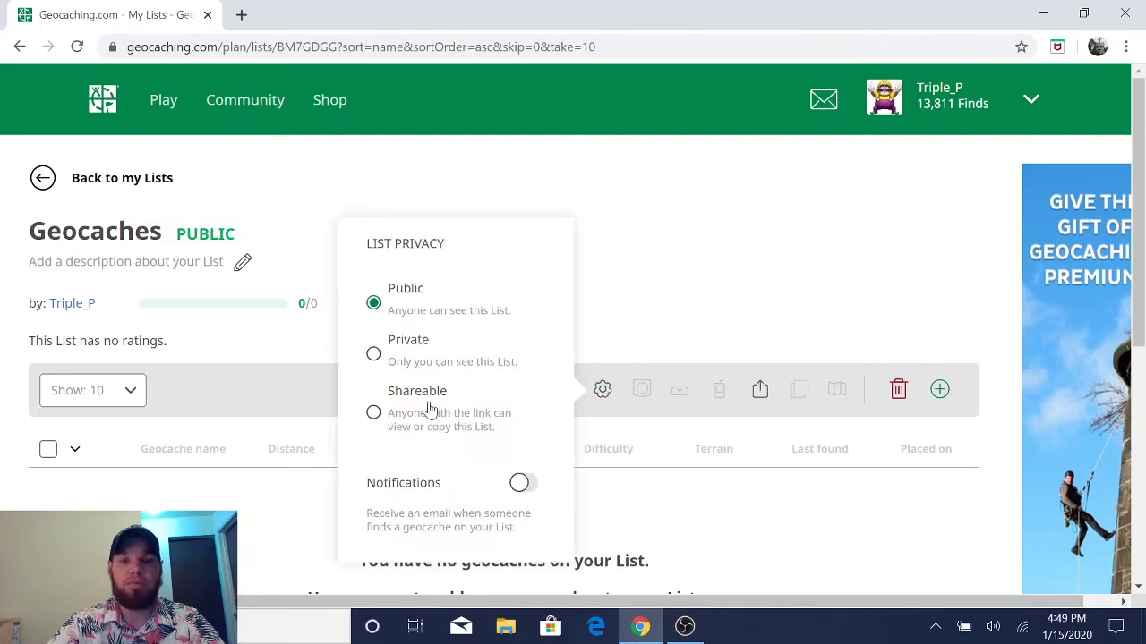
pyautogui.click(373, 413)
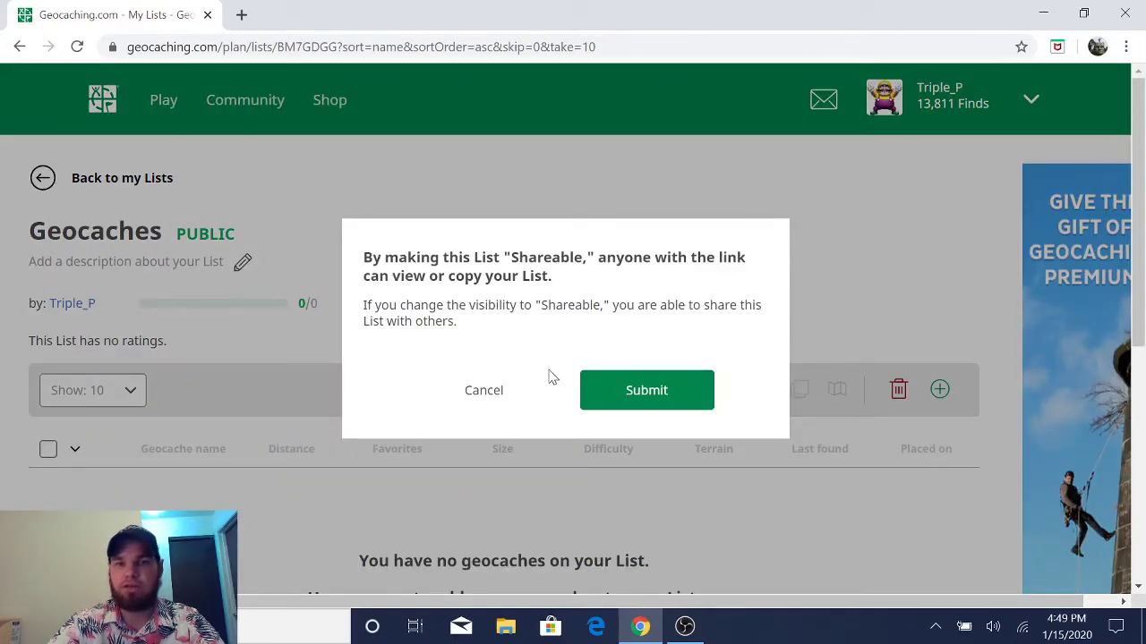
pyautogui.click(488, 394)
pyautogui.click(602, 390)
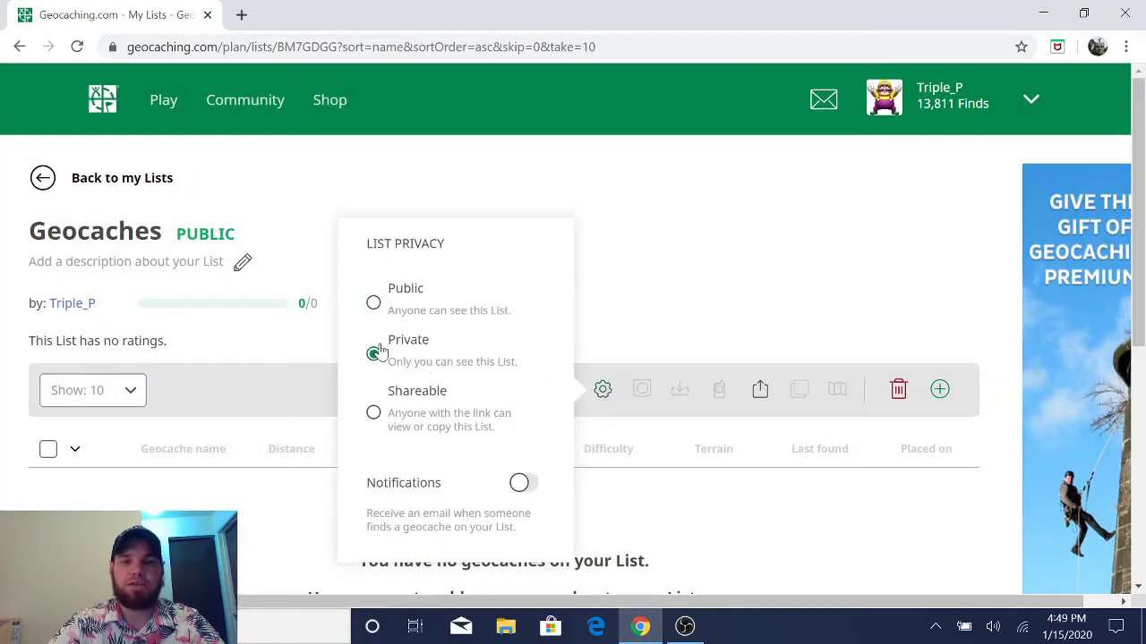
pyautogui.click(410, 307)
pyautogui.click(685, 304)
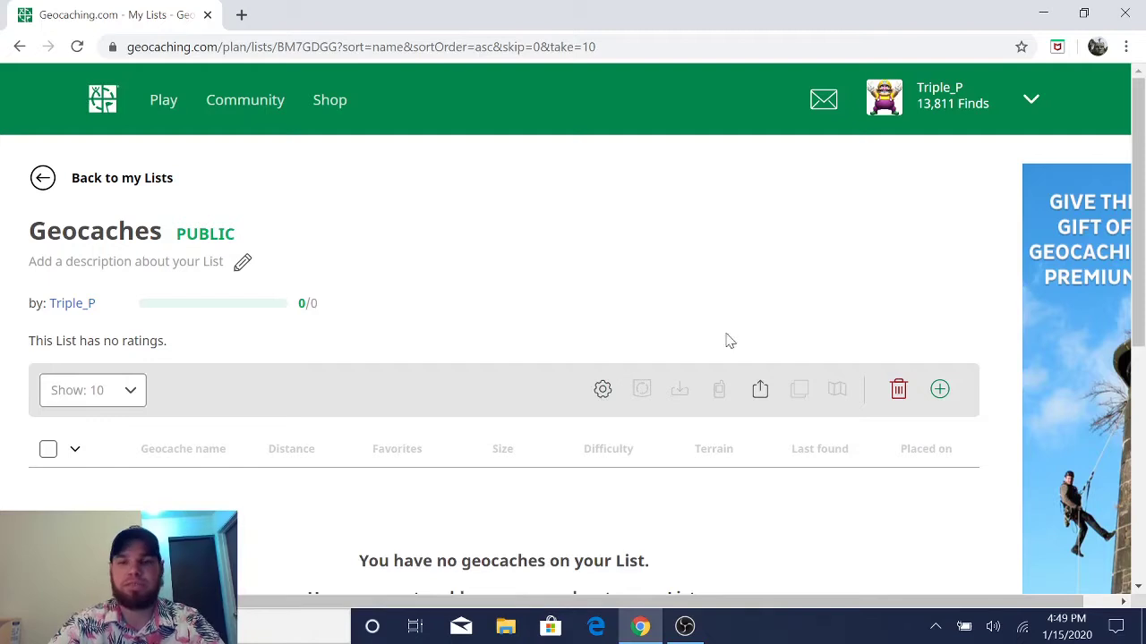
pyautogui.click(898, 390)
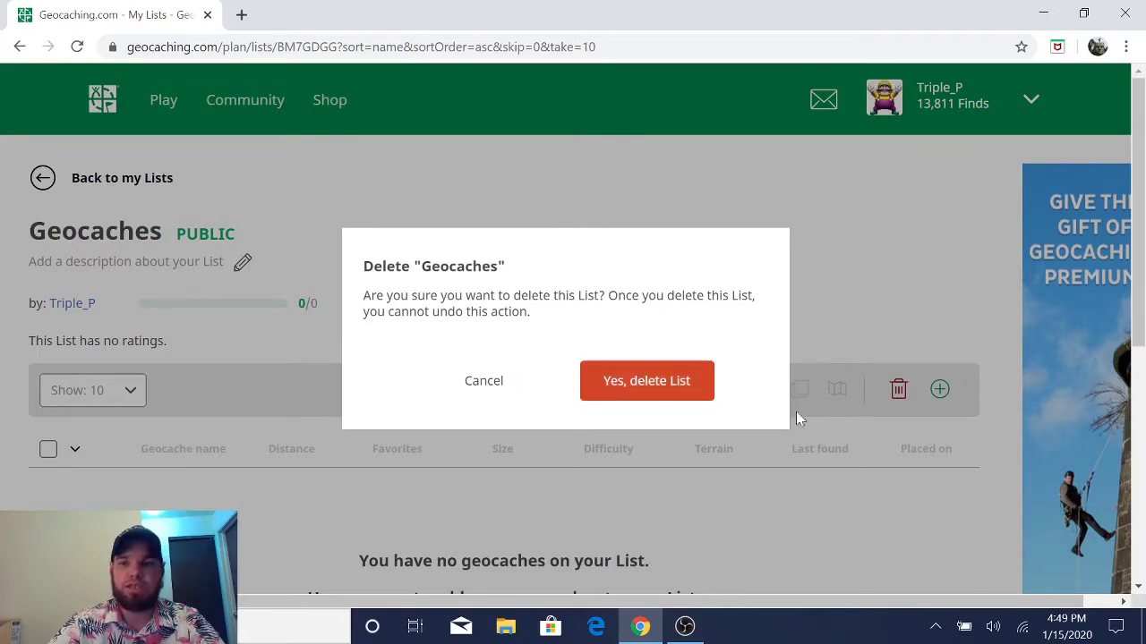
pyautogui.click(484, 381)
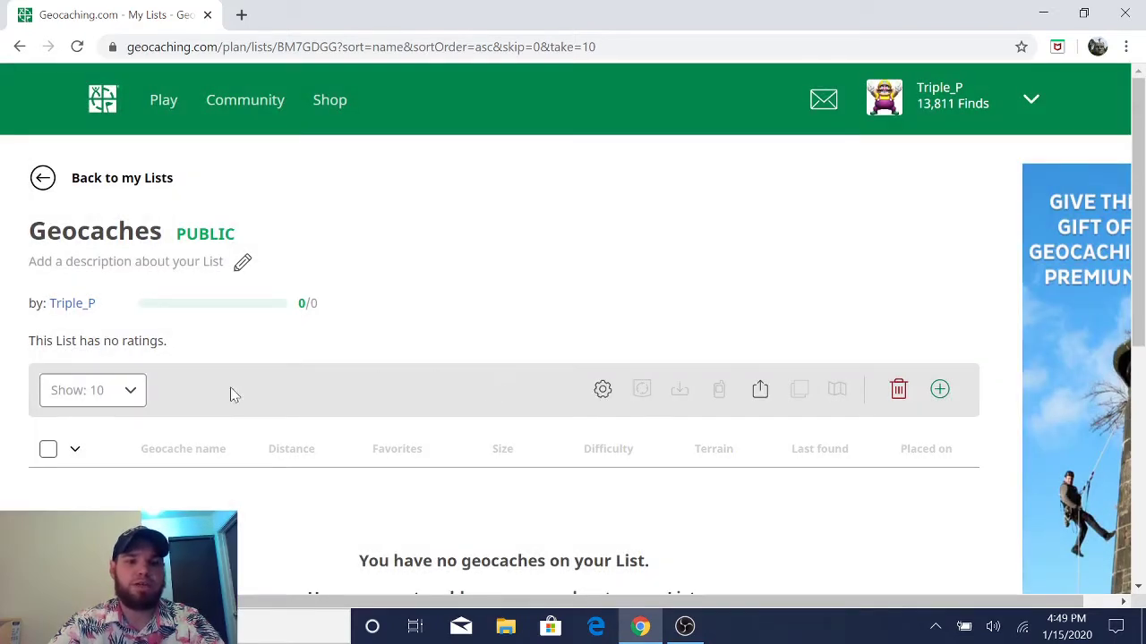
# Add geocache GC25, Camels Prairie Stash, to the Geocaches list by its code
pyautogui.scroll(-1, 568, 322)
pyautogui.scroll(1, 564, 324)
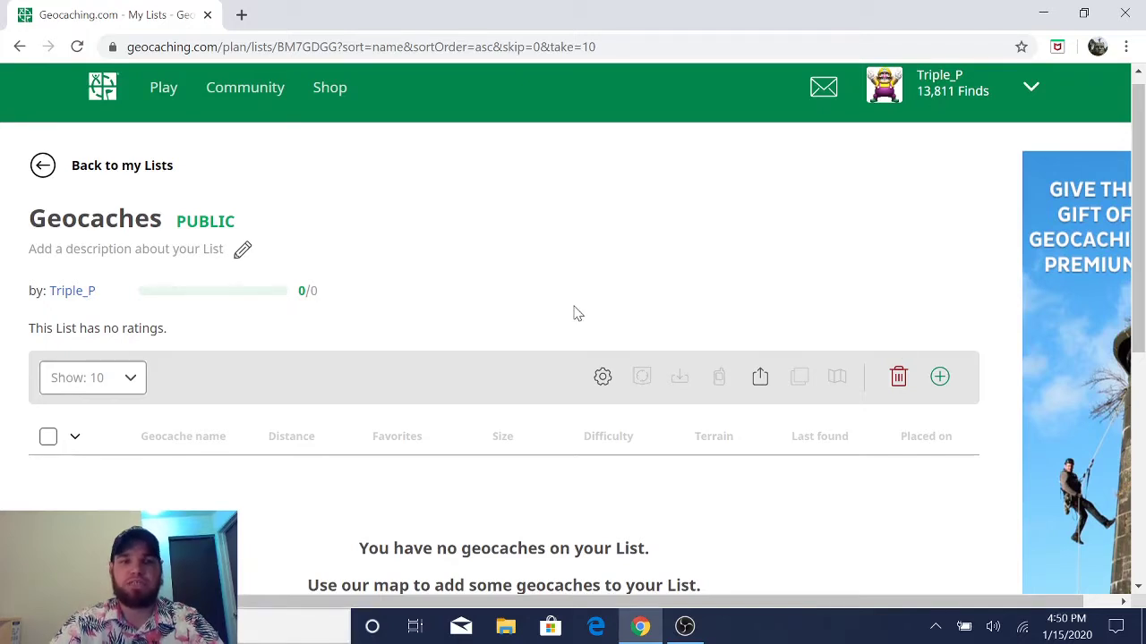
pyautogui.click(940, 376)
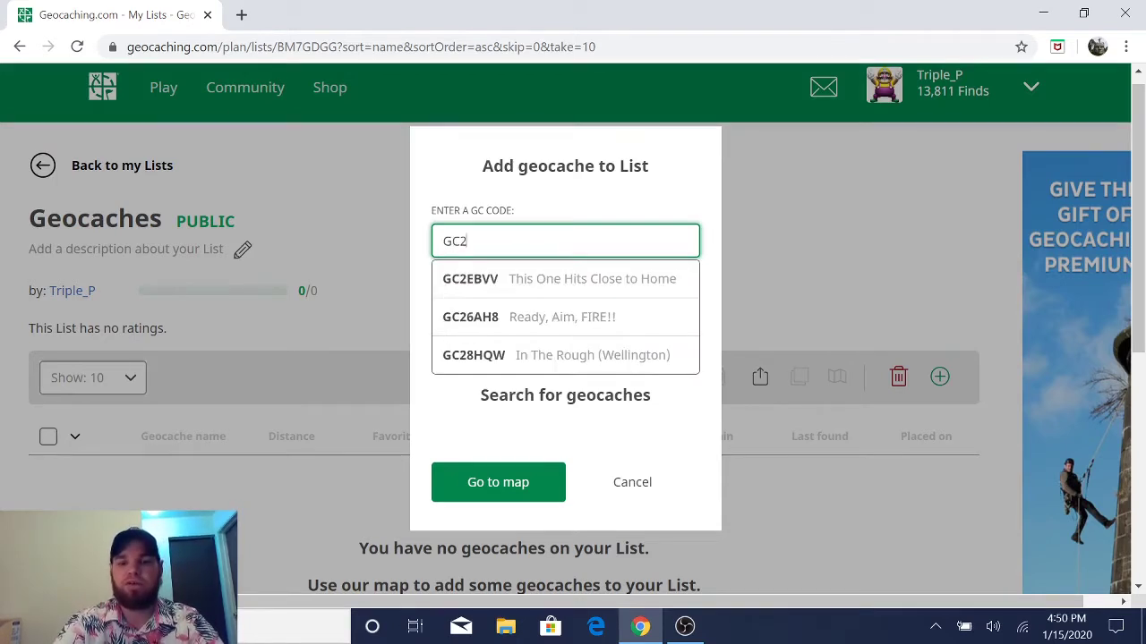
pyautogui.write('5')
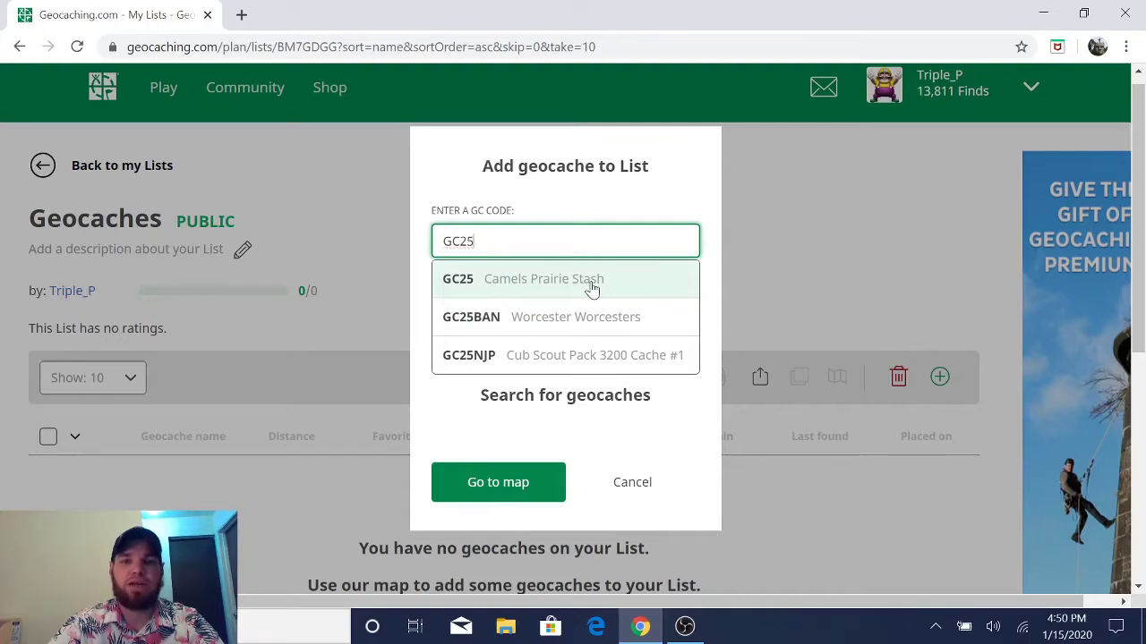
pyautogui.click(591, 284)
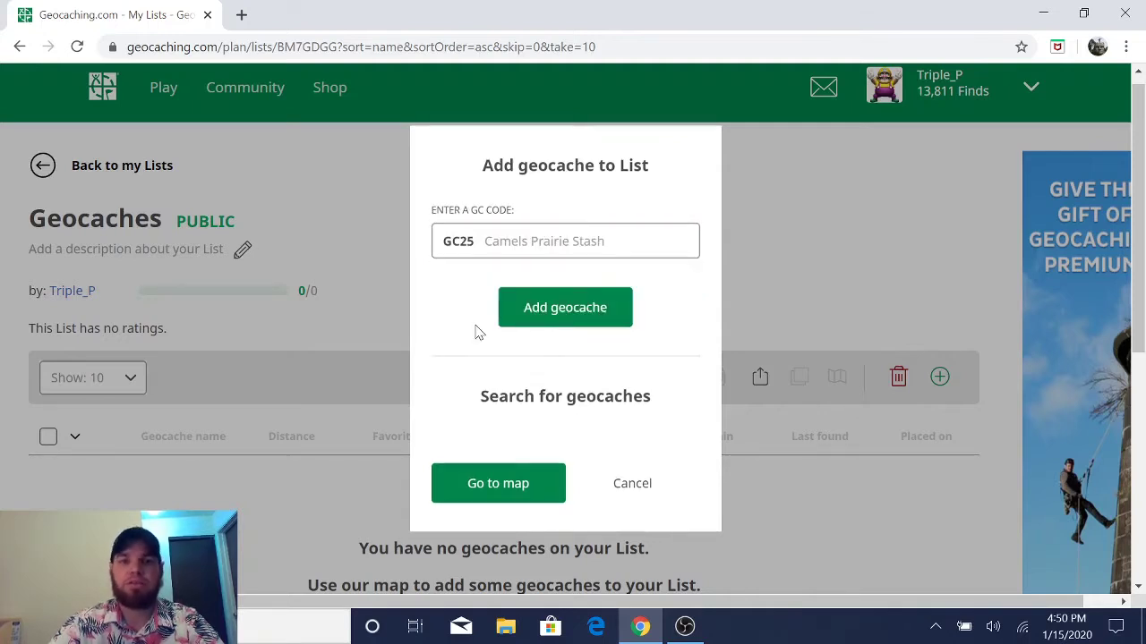
pyautogui.click(552, 324)
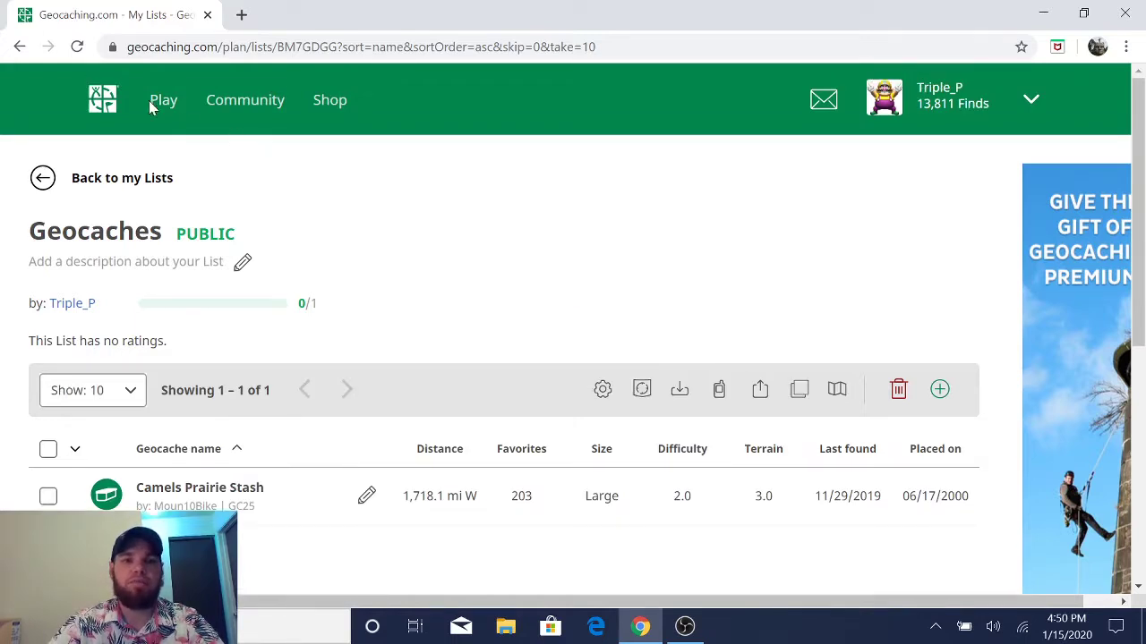
# Open the Browse geocaches map from Play > View map, collapse the sidebar, and pan around
pyautogui.moveTo(161, 103)
pyautogui.click(240, 214)
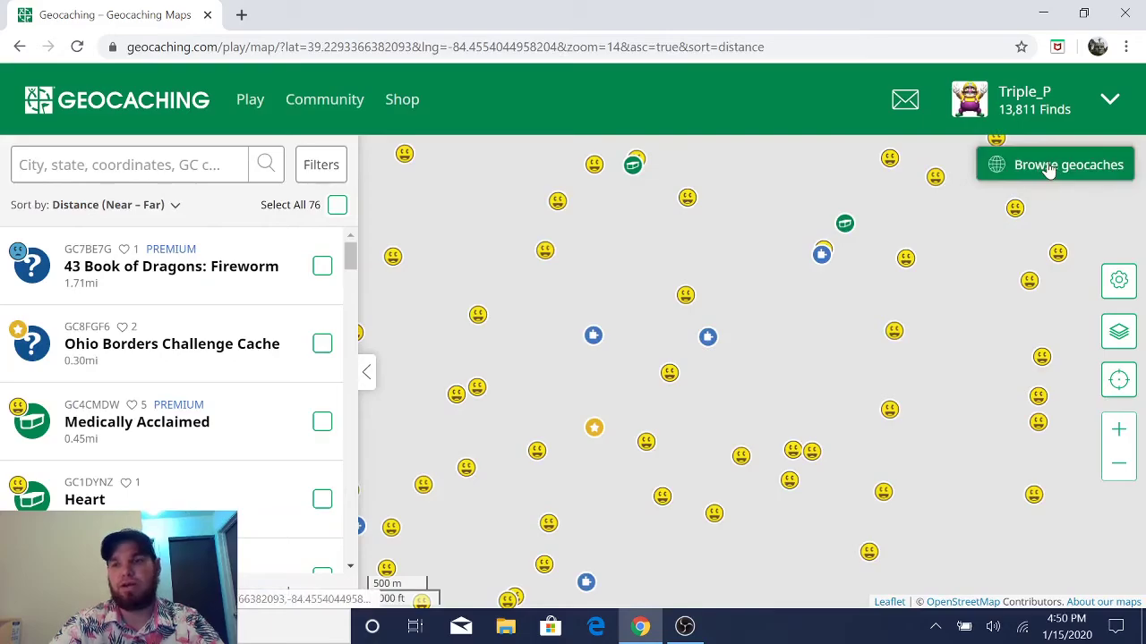
pyautogui.click(1049, 170)
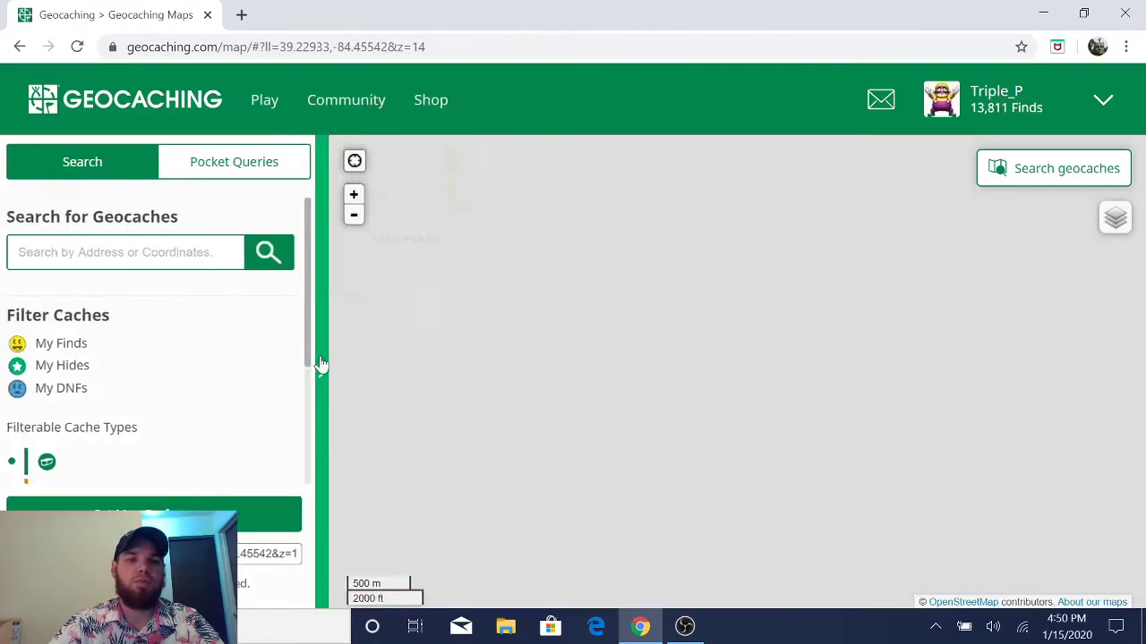
pyautogui.click(320, 365)
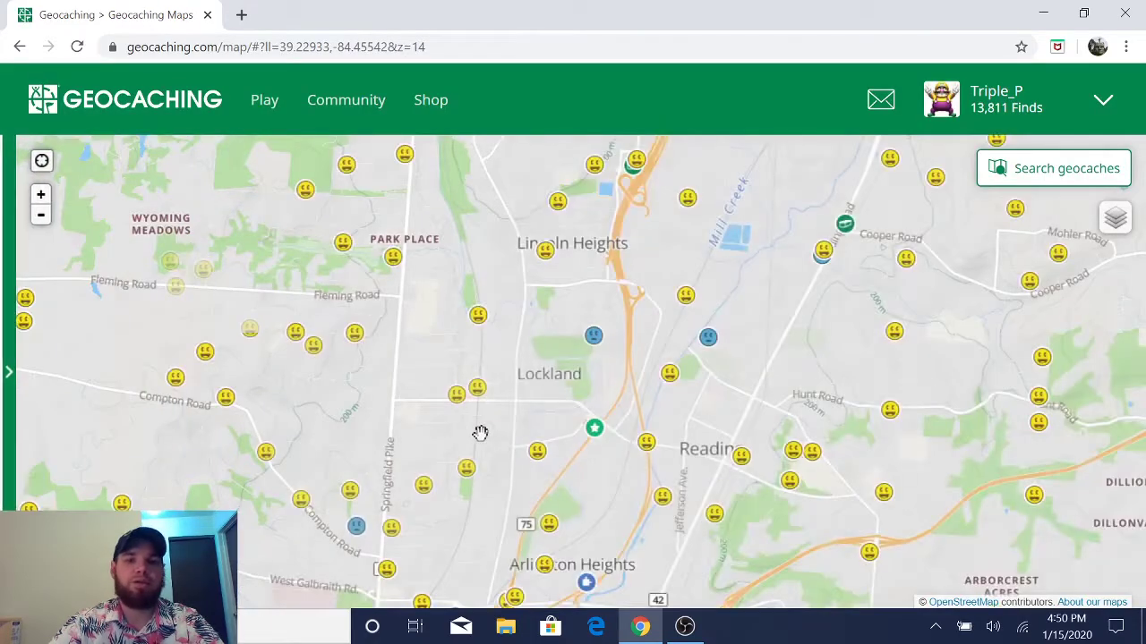
pyautogui.scroll(-2, 478, 435)
pyautogui.moveTo(471, 374); pyautogui.dragTo(507, 424)
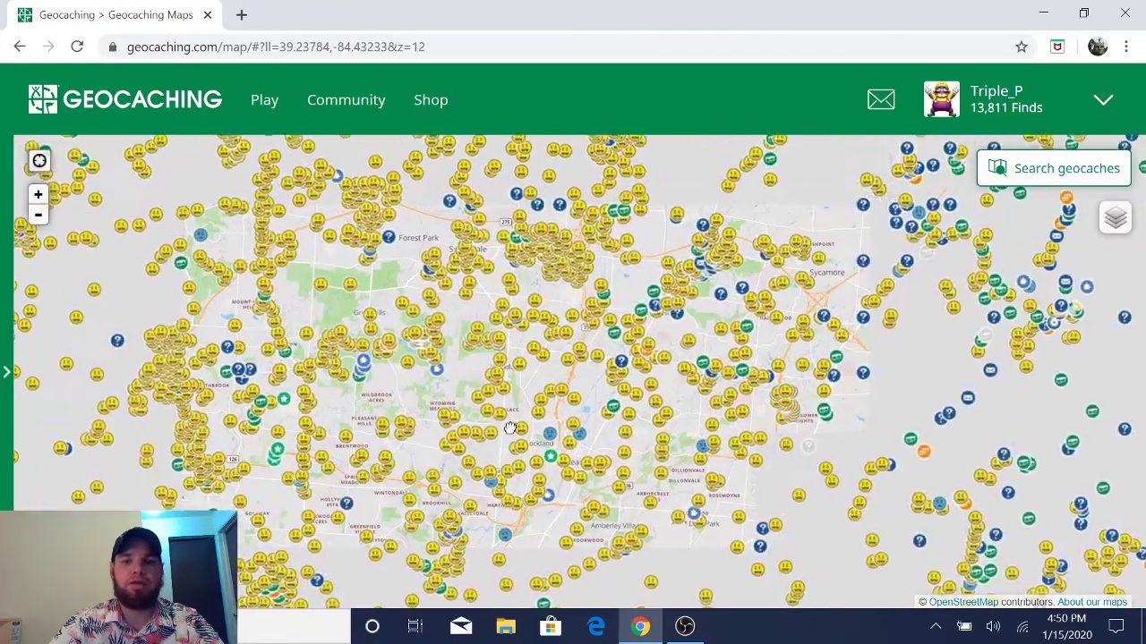
pyautogui.moveTo(388, 420); pyautogui.dragTo(483, 445)
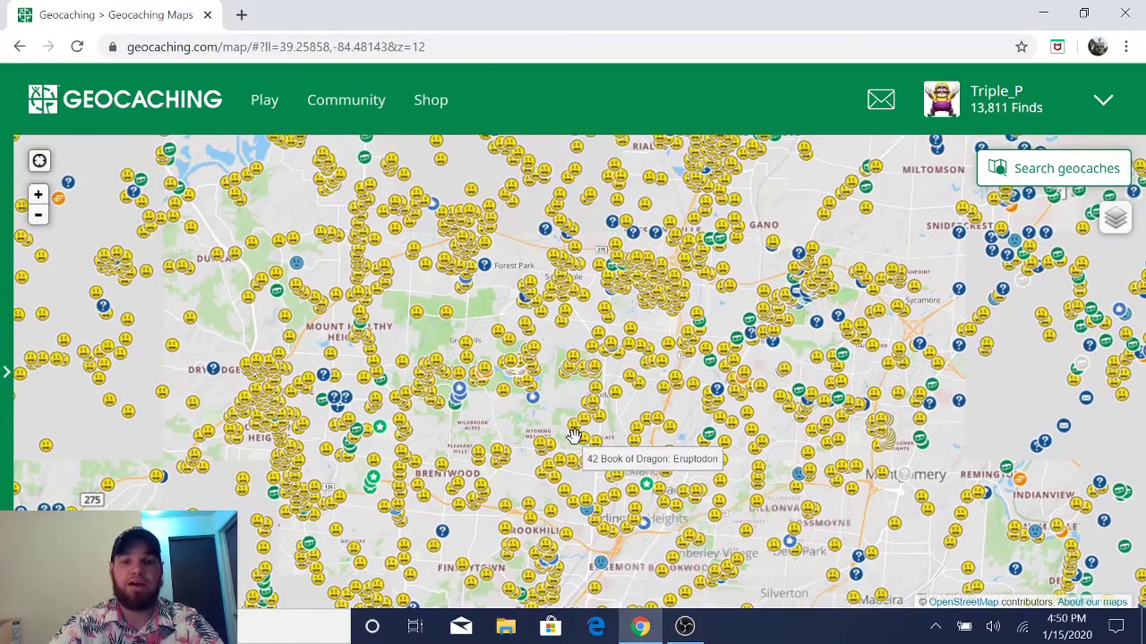
pyautogui.scroll(-1, 483, 445)
pyautogui.scroll(1, 483, 445)
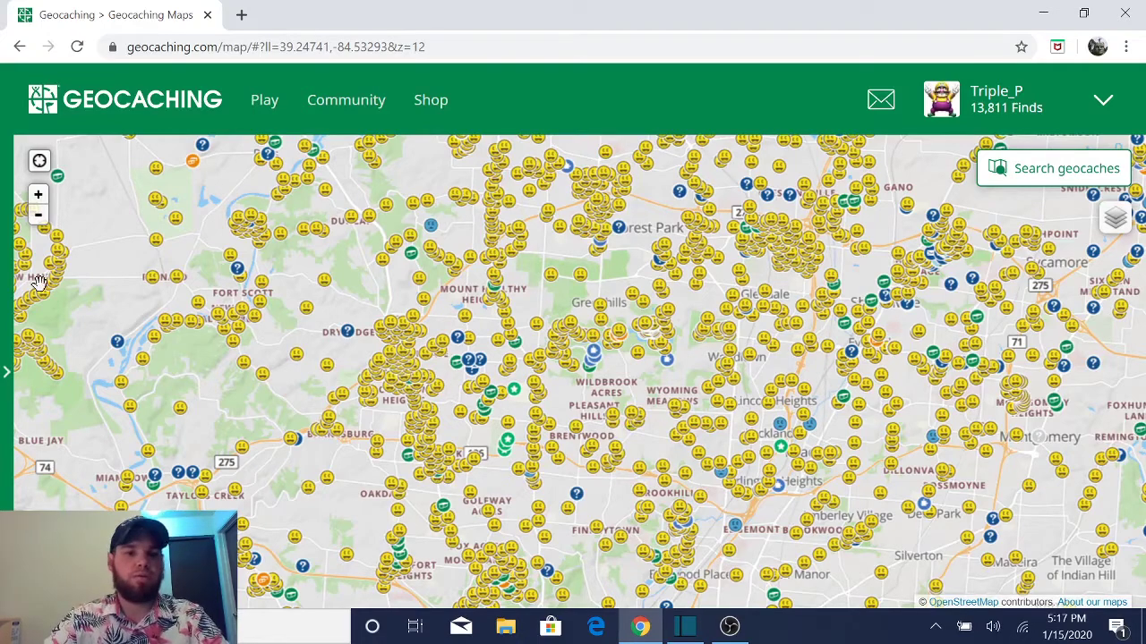
pyautogui.moveTo(320, 311); pyautogui.dragTo(274, 274)
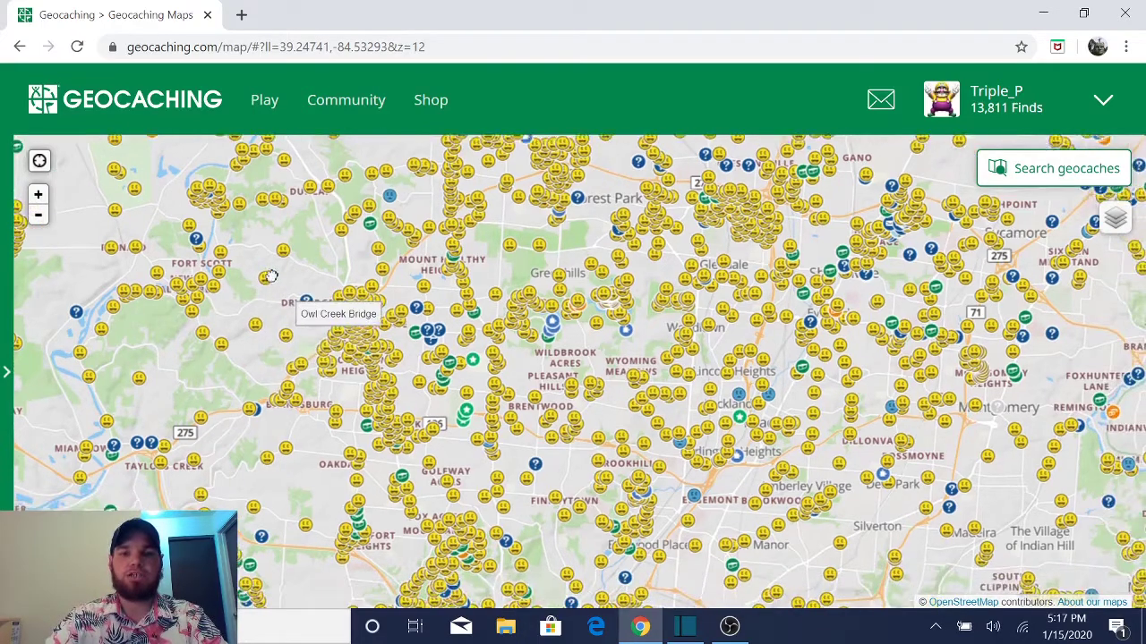
# Search the map for 'Los Angeles, CA' and collapse the sidebar to view caches there
pyautogui.click(4, 344)
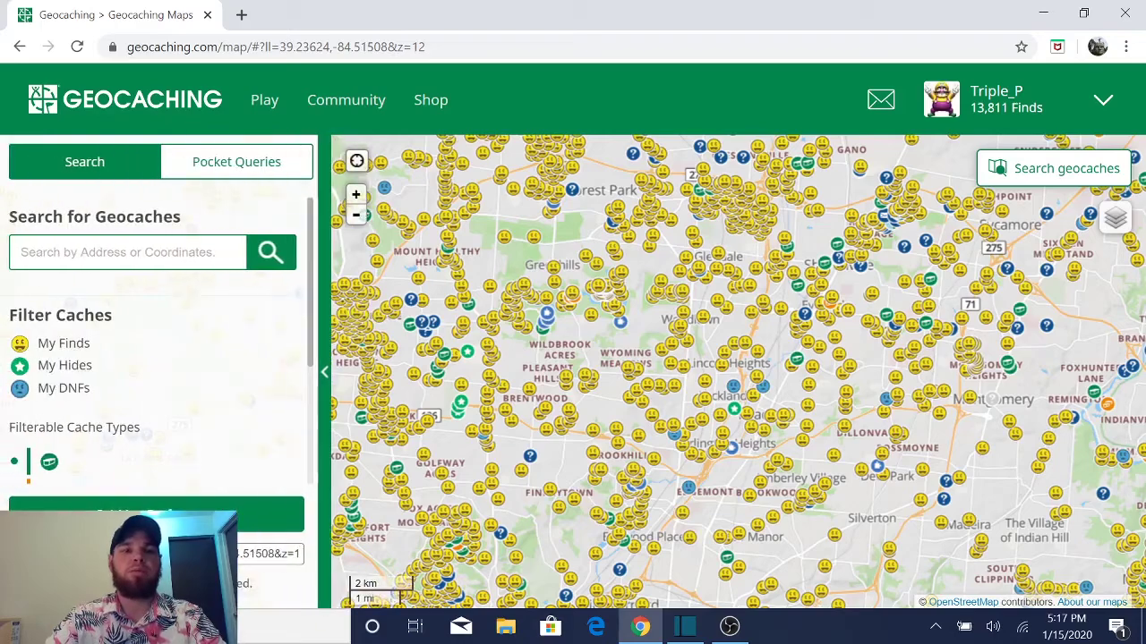
pyautogui.write('Los A')
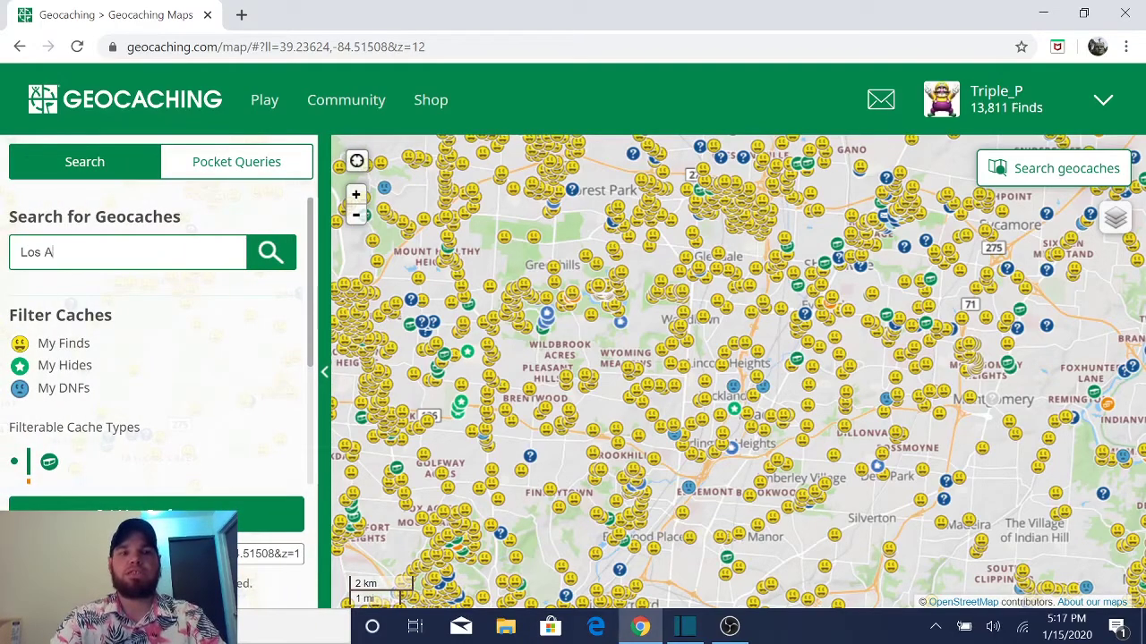
pyautogui.write('nge')
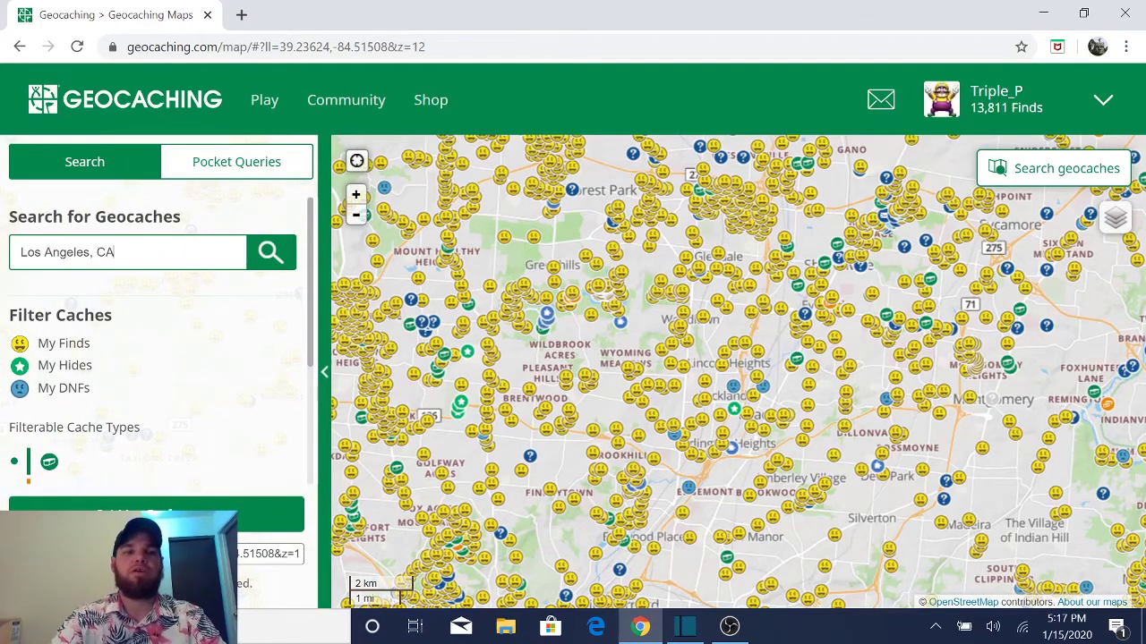
pyautogui.write('les, CA')
pyautogui.press('Return')
pyautogui.click(324, 371)
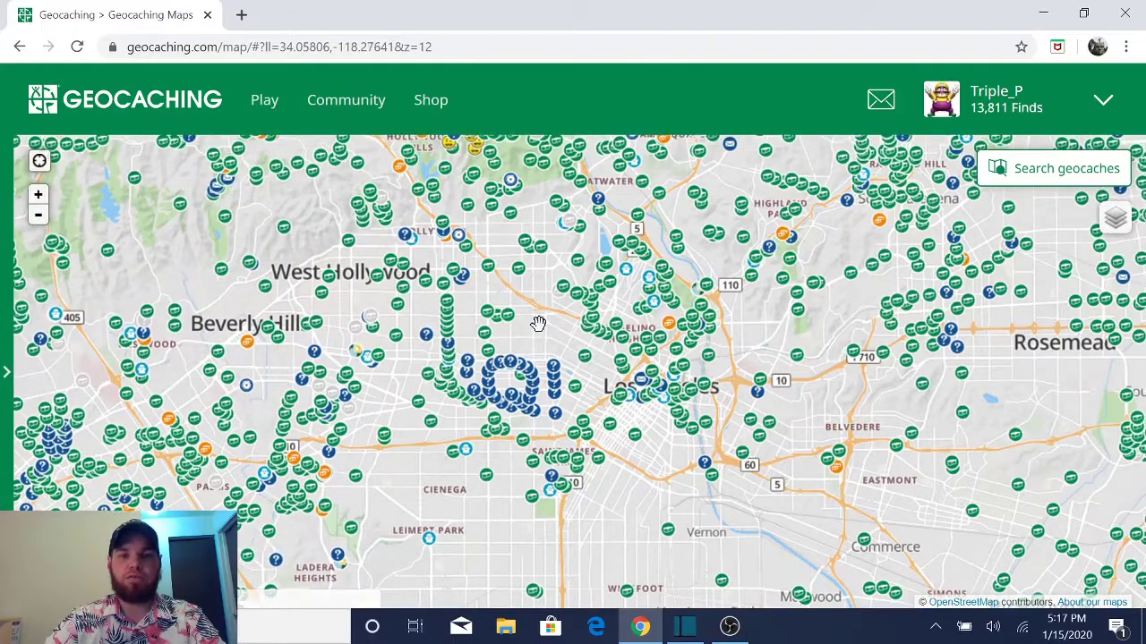
pyautogui.moveTo(537, 323); pyautogui.dragTo(540, 289)
pyautogui.scroll(-2, 540, 289)
pyautogui.scroll(1, 672, 472)
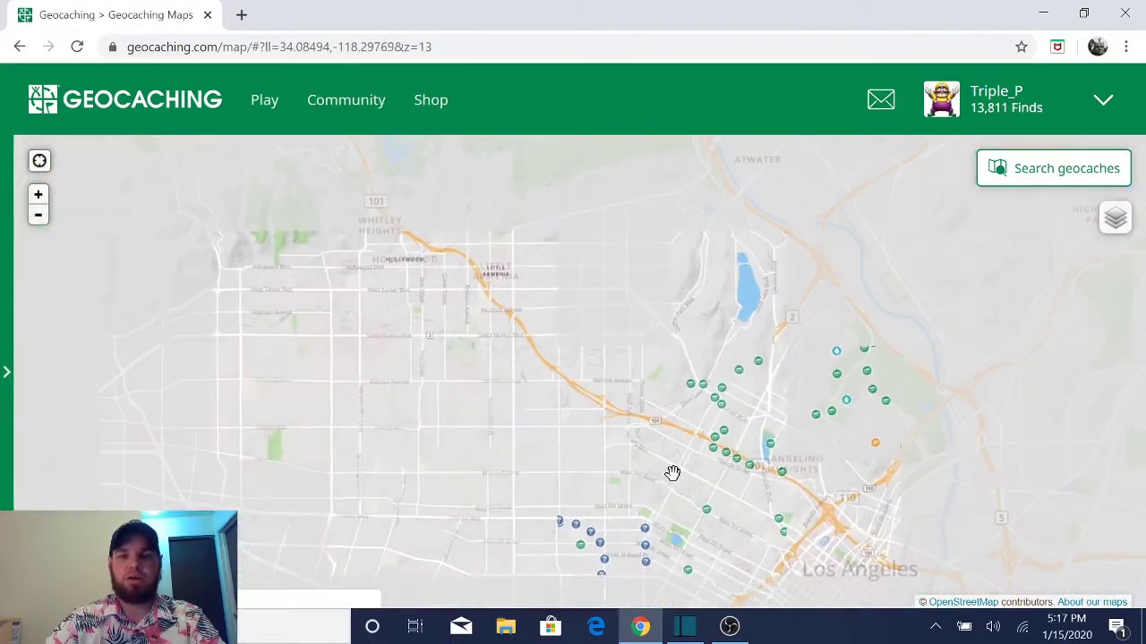
# Add the Geo-Stationery Cache near downtown Los Angeles to the Geocaches list
pyautogui.moveTo(672, 472); pyautogui.dragTo(425, 201)
pyautogui.moveTo(519, 243); pyautogui.dragTo(495, 329)
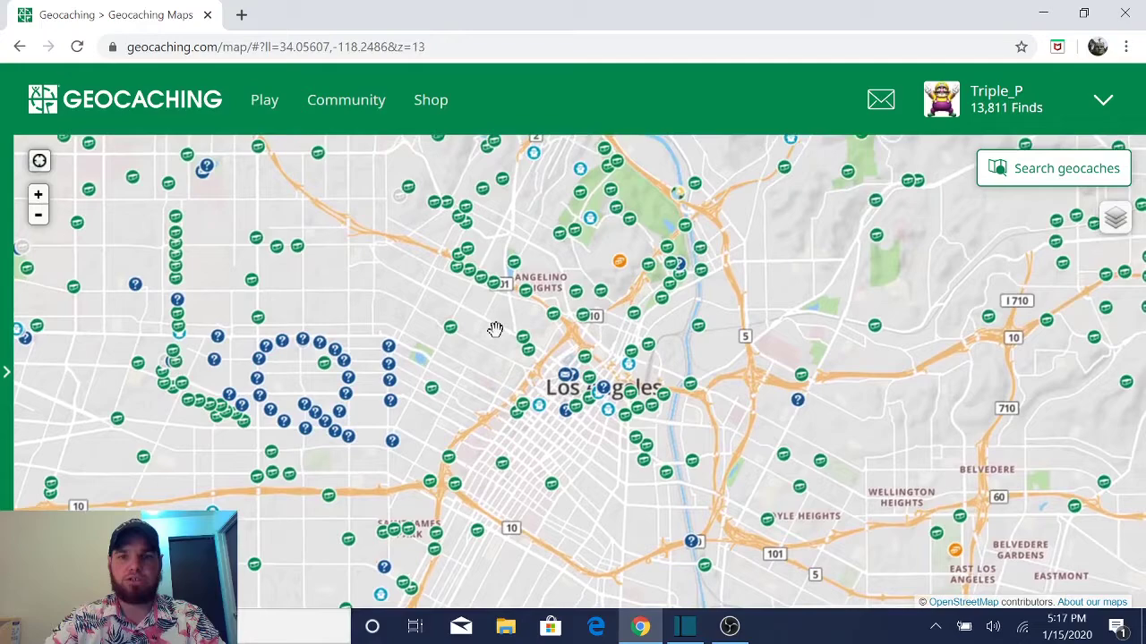
pyautogui.moveTo(513, 261); pyautogui.dragTo(480, 396)
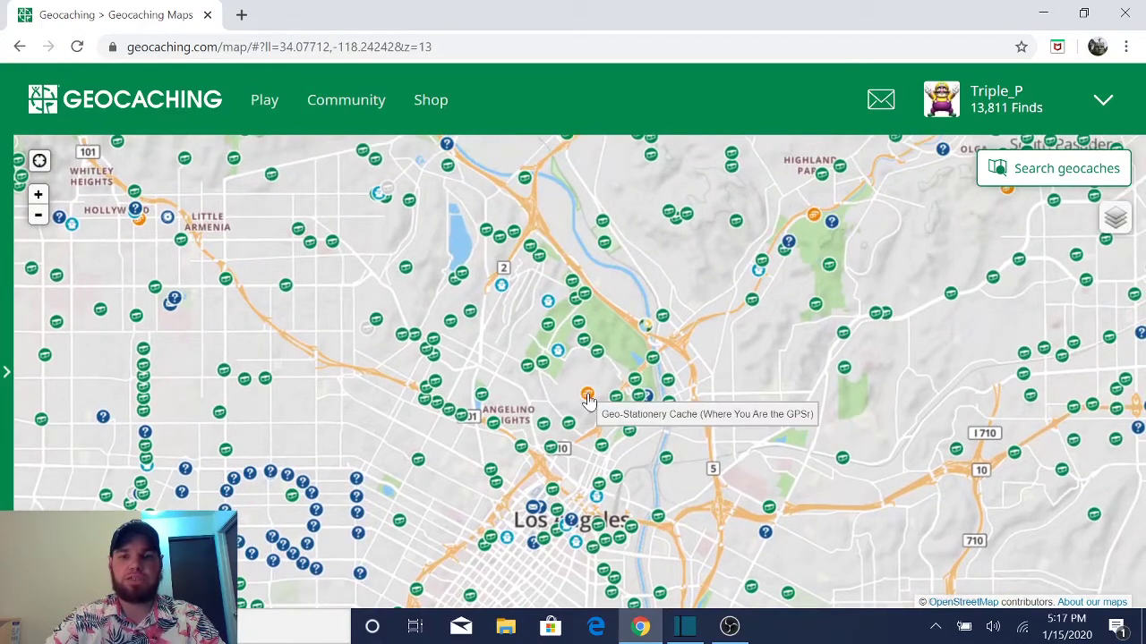
pyautogui.click(587, 396)
pyautogui.click(459, 330)
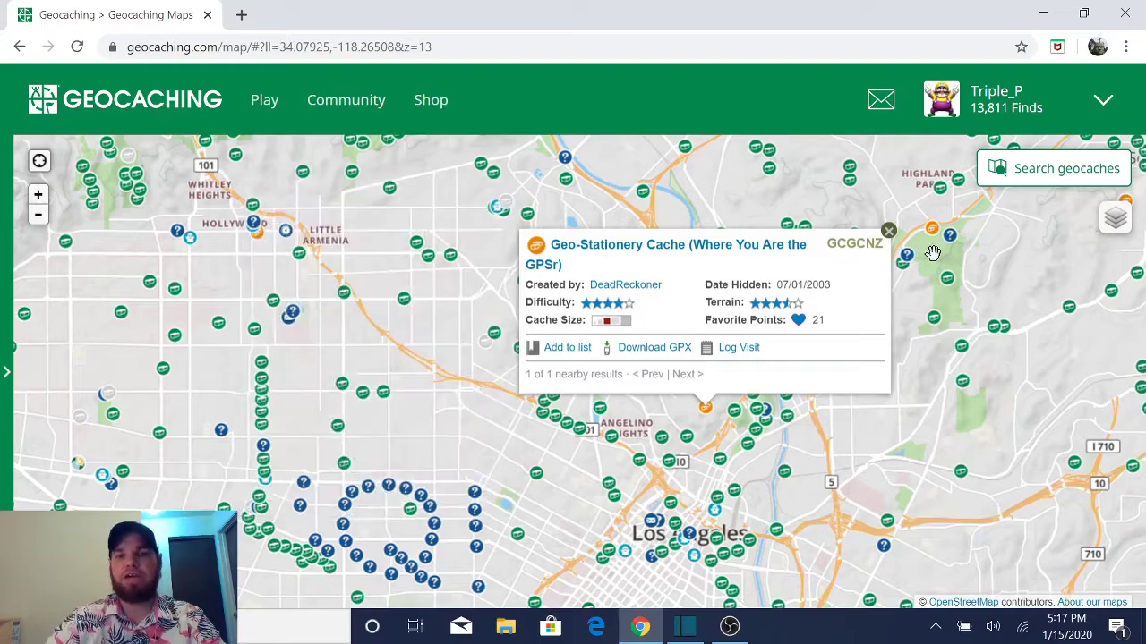
pyautogui.click(888, 231)
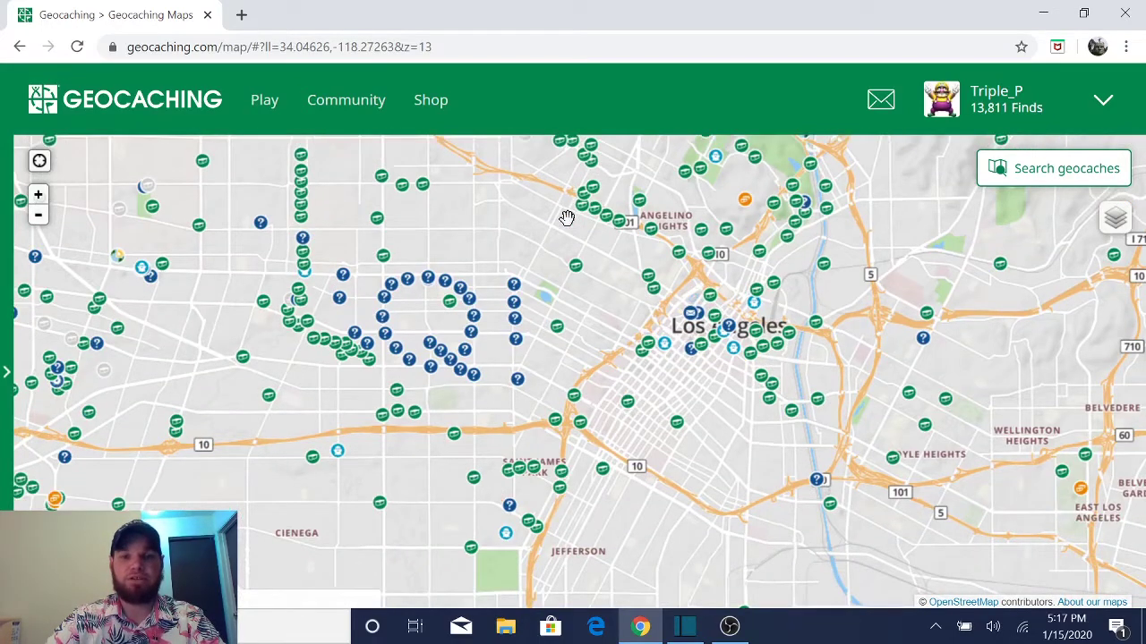
# Pan west toward Beverly Hills and save Handy Dandy (GC5NCYA) to the Geocaches list
pyautogui.moveTo(545, 265); pyautogui.dragTo(778, 340)
pyautogui.moveTo(519, 391); pyautogui.dragTo(647, 404)
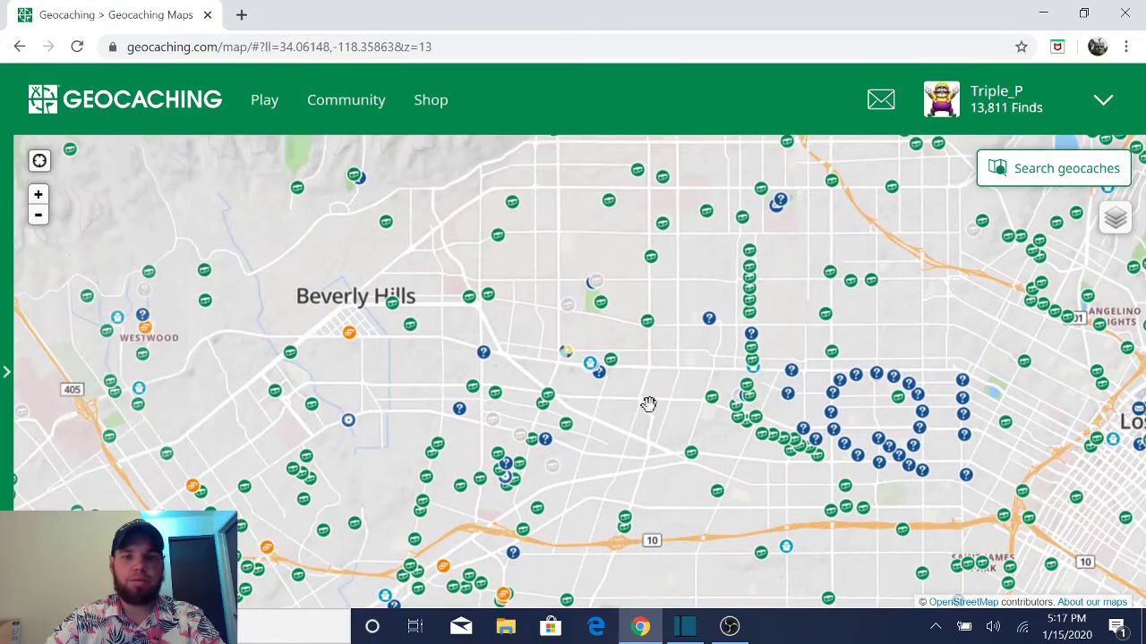
pyautogui.click(568, 353)
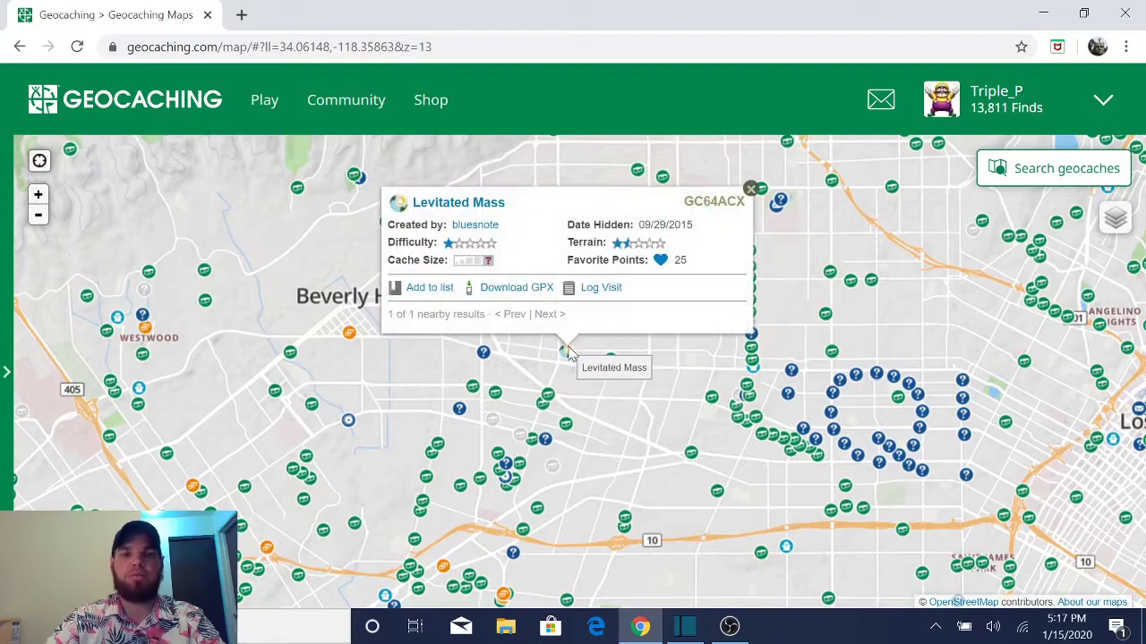
pyautogui.moveTo(429, 389); pyautogui.dragTo(511, 391)
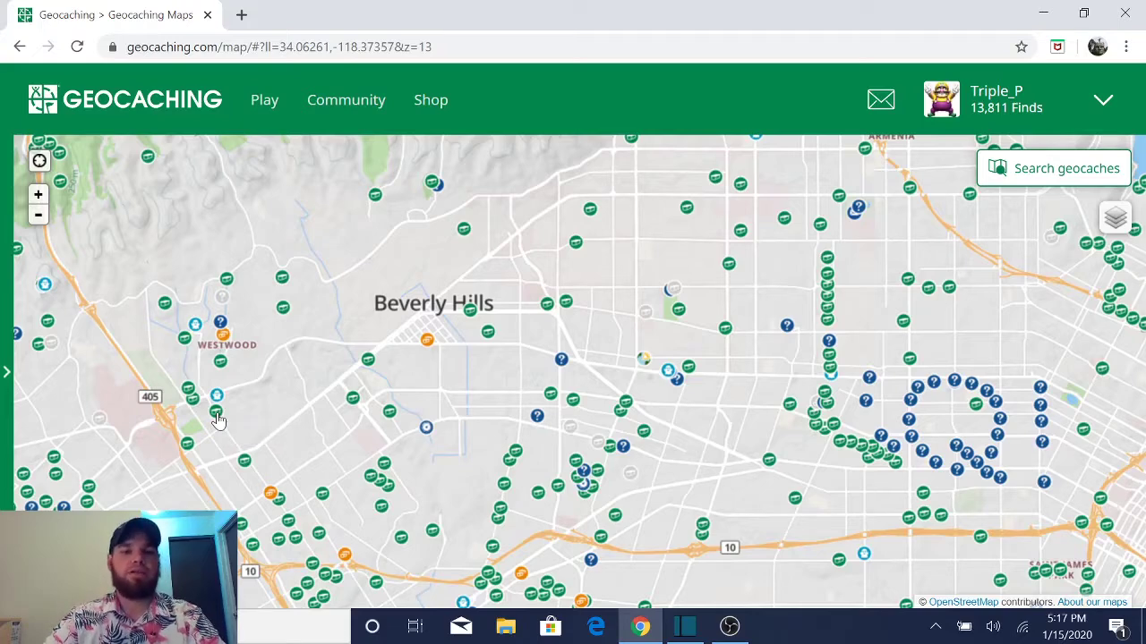
pyautogui.click(216, 416)
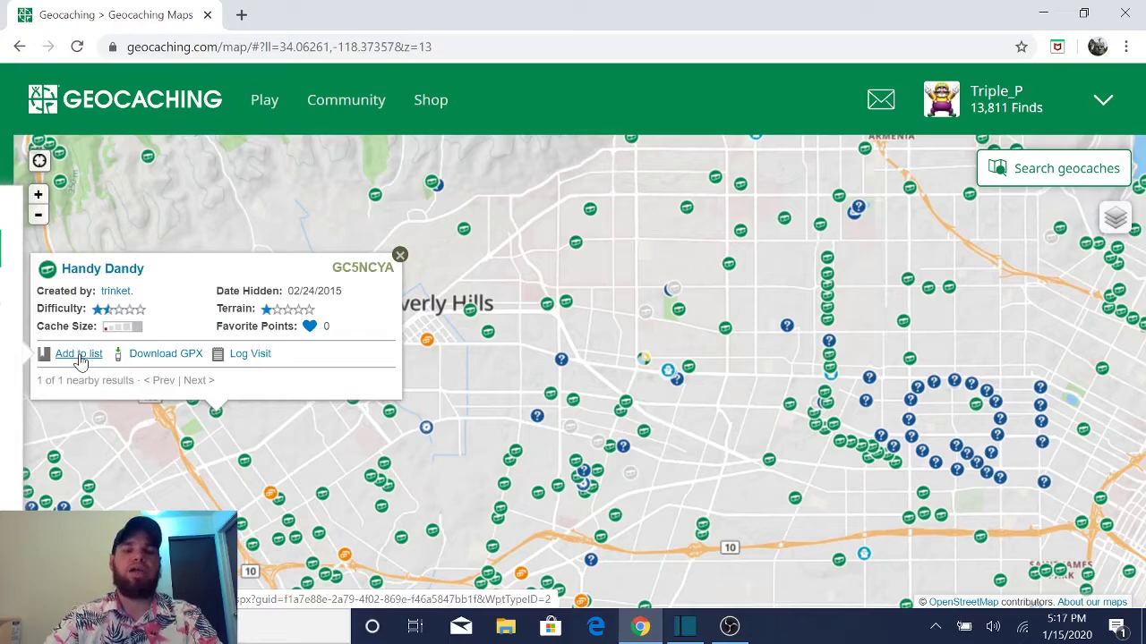
pyautogui.click(248, 422)
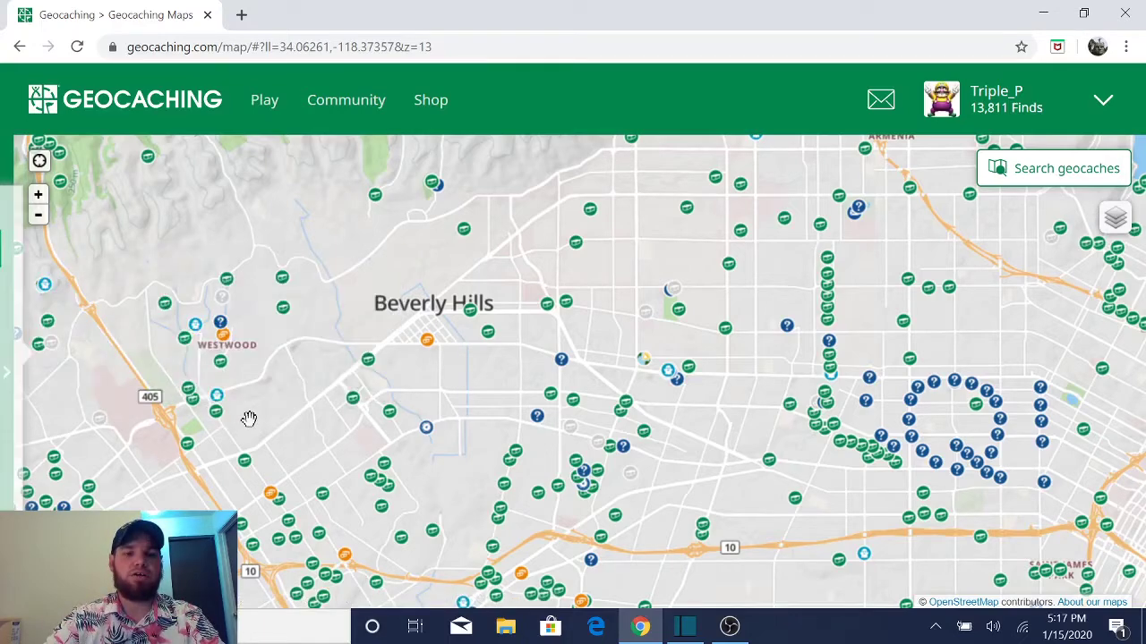
pyautogui.moveTo(248, 421); pyautogui.dragTo(716, 453)
pyautogui.scroll(2, 713, 445)
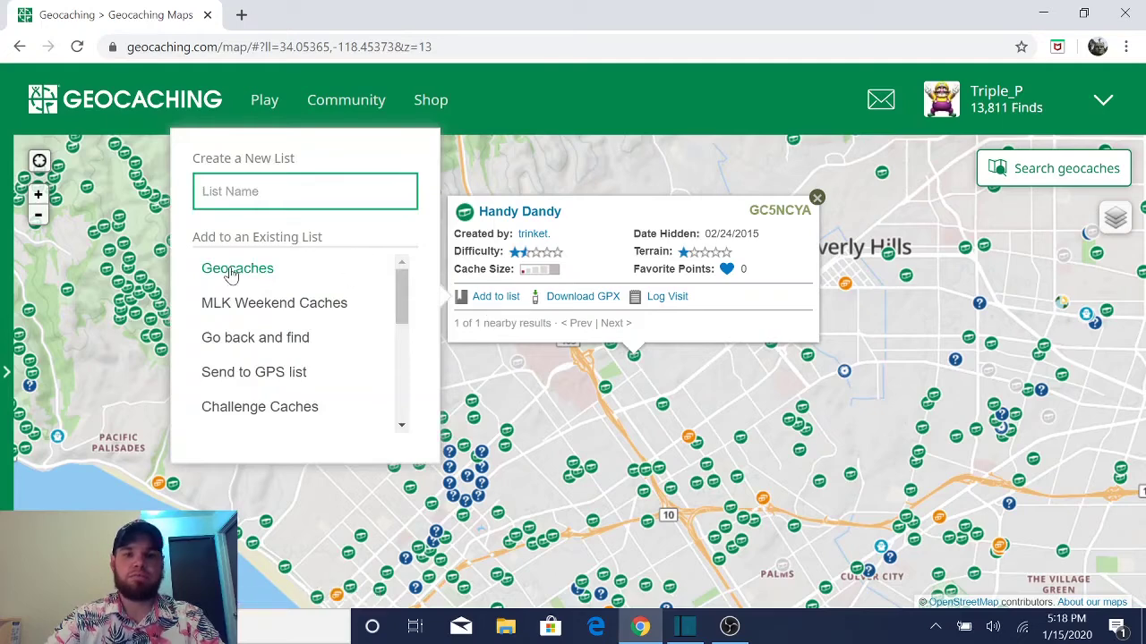
pyautogui.click(231, 275)
pyautogui.click(565, 394)
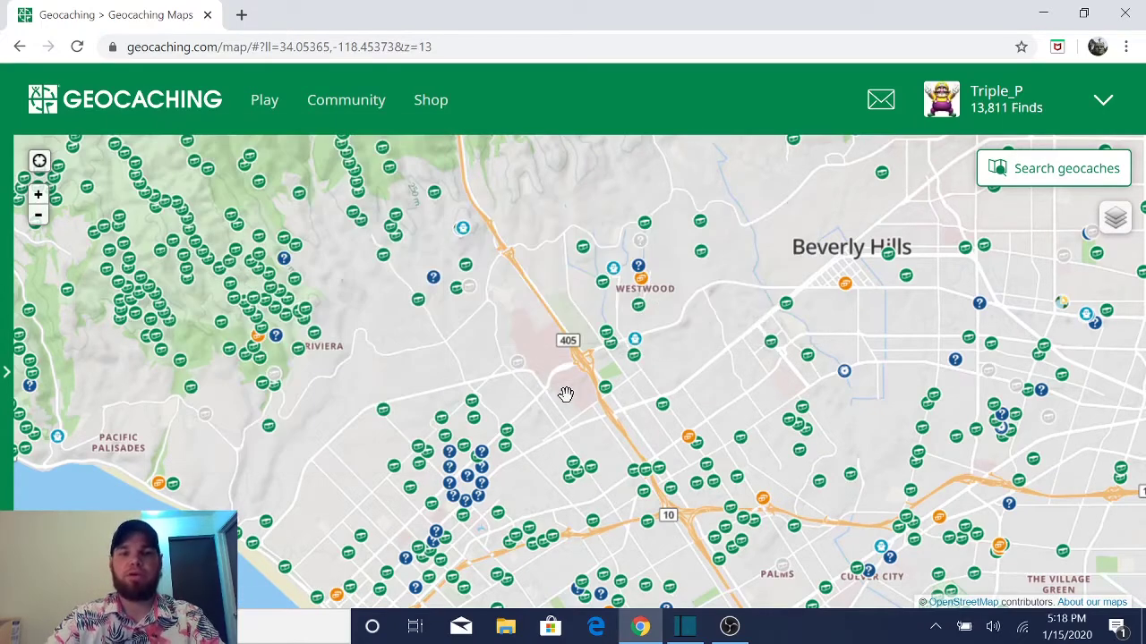
# Return to Play > Lists and check the options menu of the Geocaches row, now holding 4 caches
pyautogui.click(266, 102)
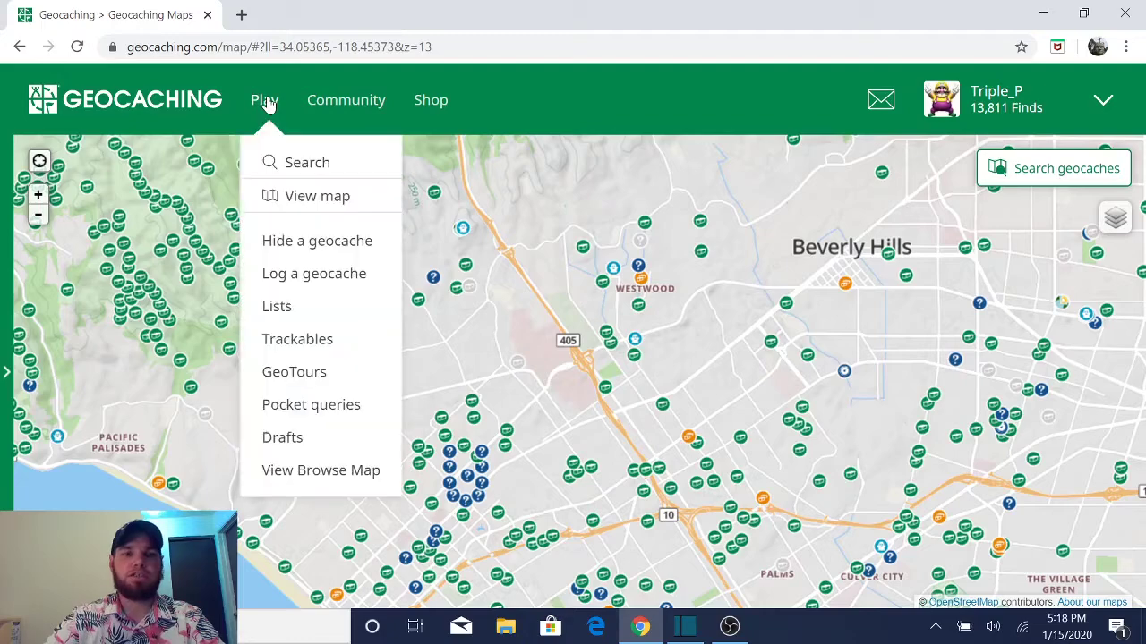
pyautogui.click(304, 302)
pyautogui.scroll(-10, 361, 322)
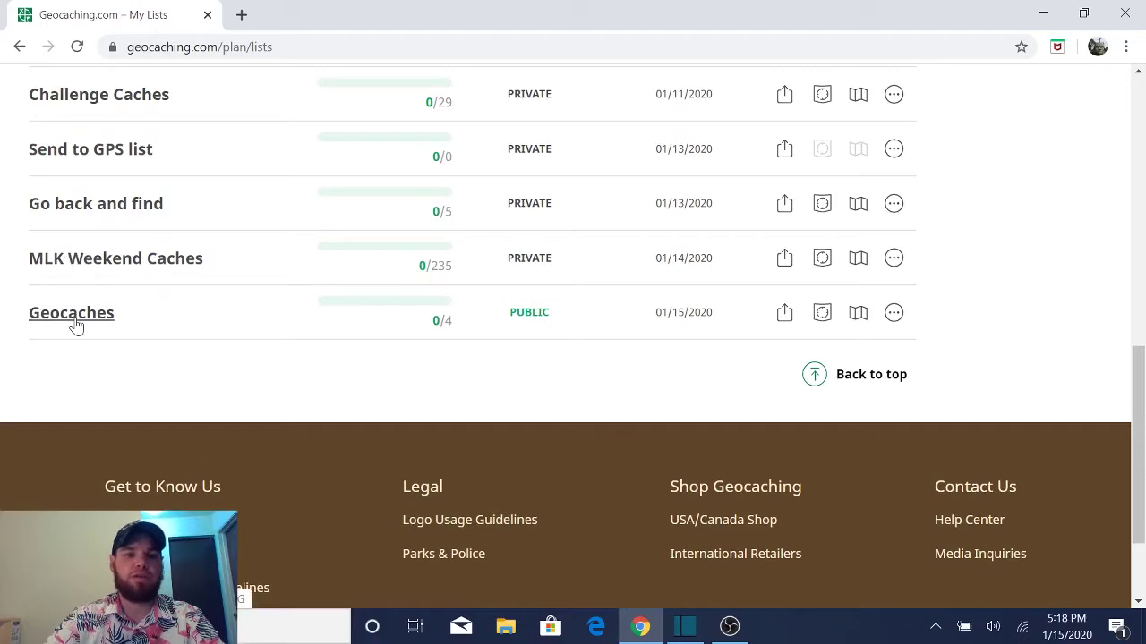
pyautogui.scroll(1, 1023, 335)
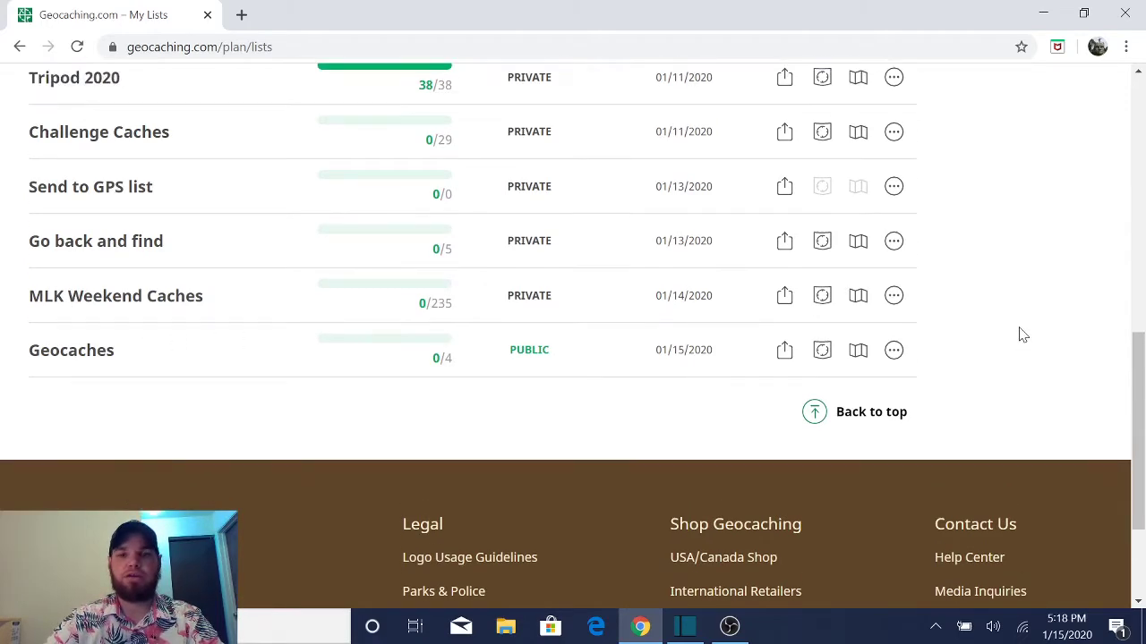
pyautogui.click(893, 350)
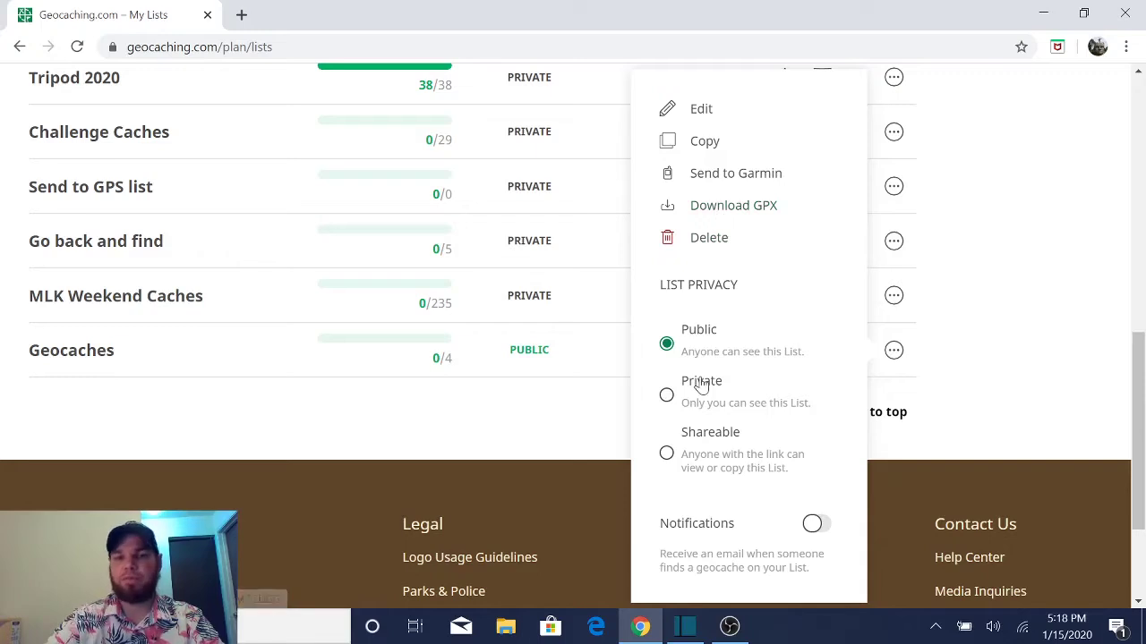
pyautogui.click(383, 410)
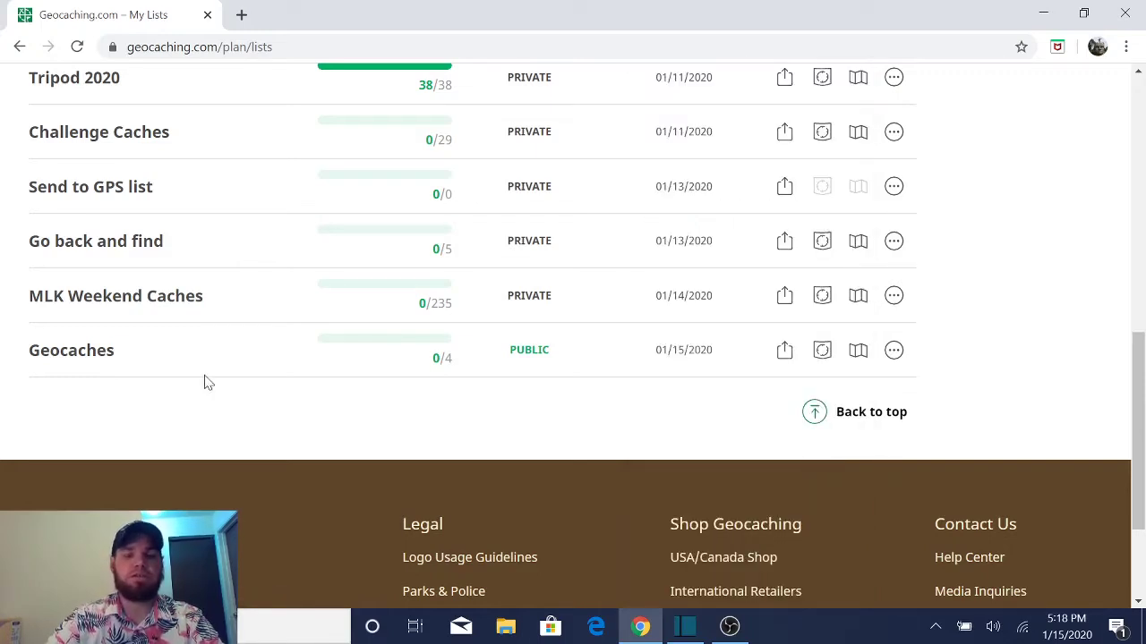
# Open the Geocaches list and scroll through its four caches
pyautogui.click(63, 352)
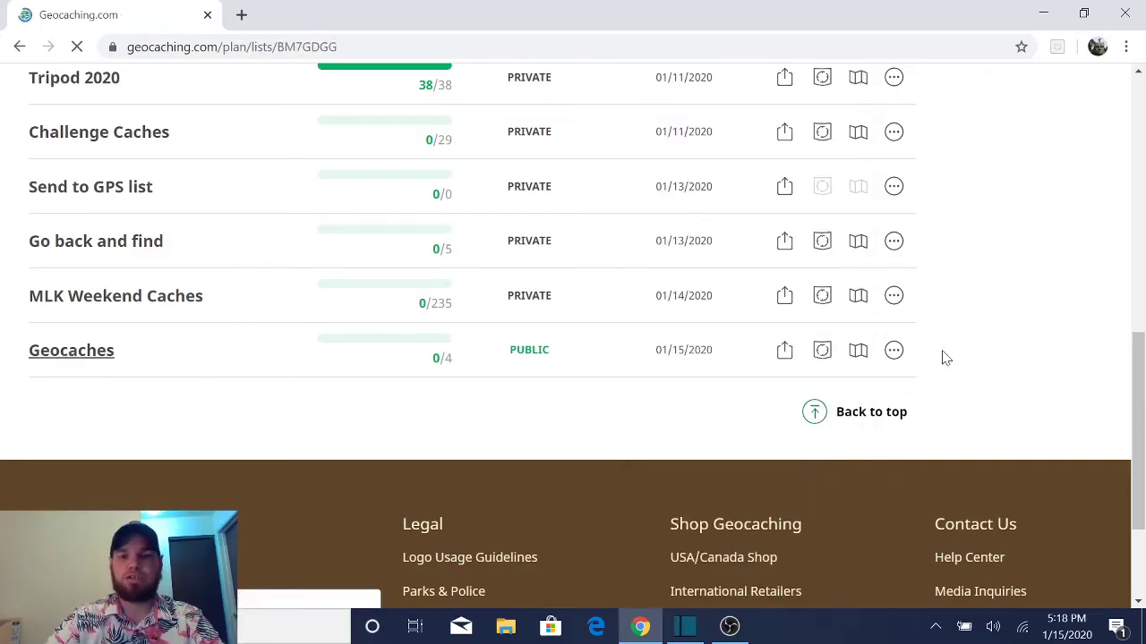
pyautogui.scroll(-2, 787, 316)
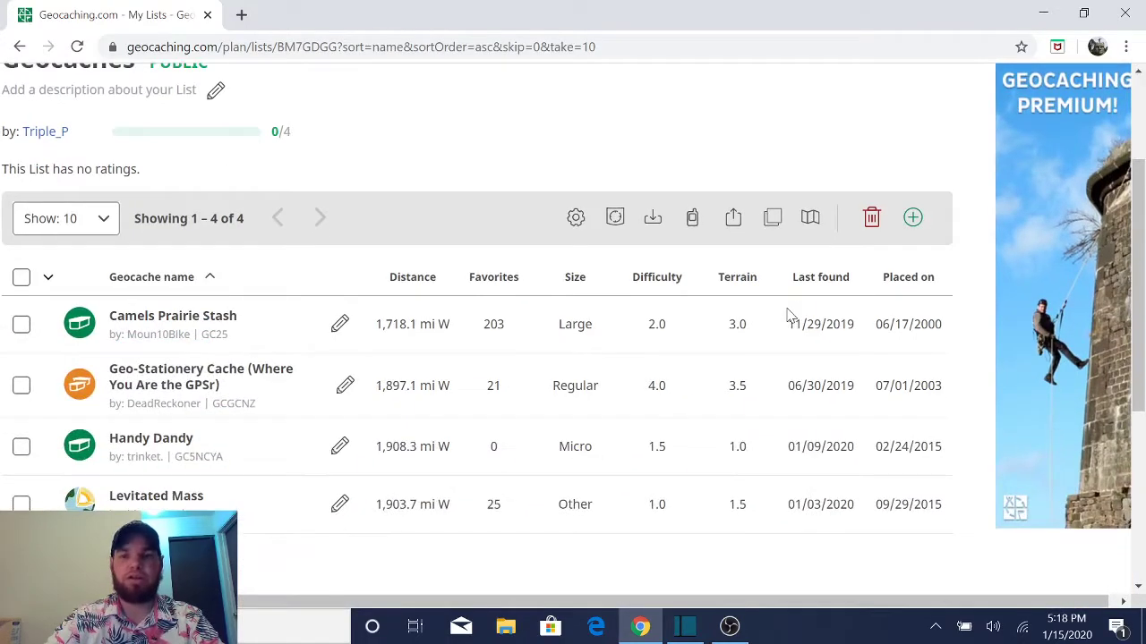
pyautogui.scroll(-1, 787, 316)
pyautogui.hscroll(-1, 788, 316)
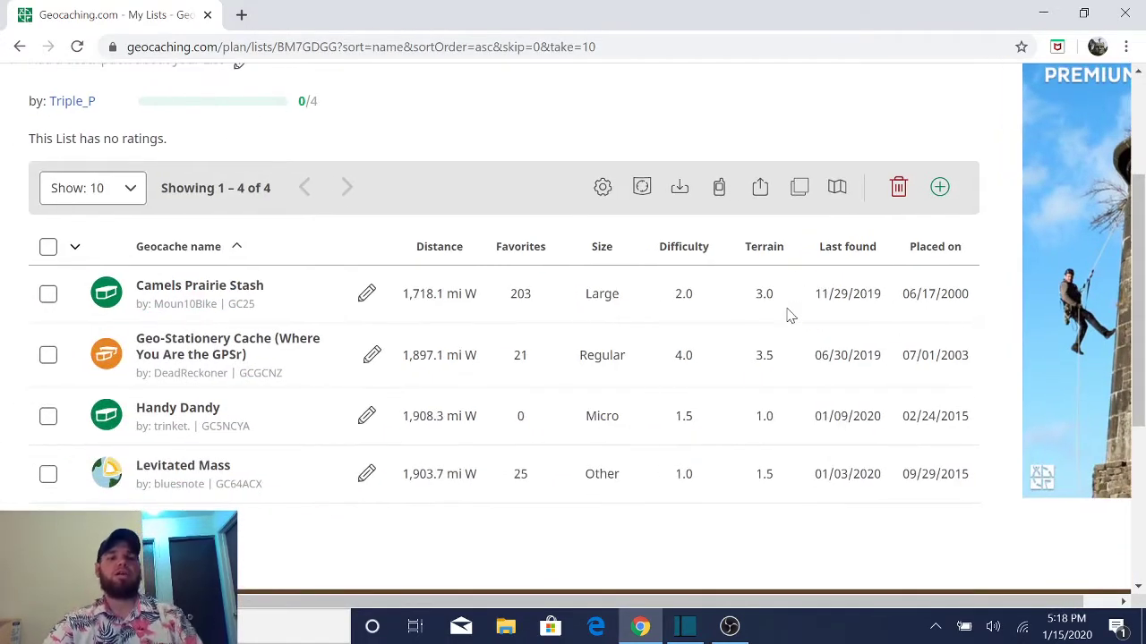
# Map the list's caches in a new tab and pan from Spokane to Los Angeles
pyautogui.click(837, 190)
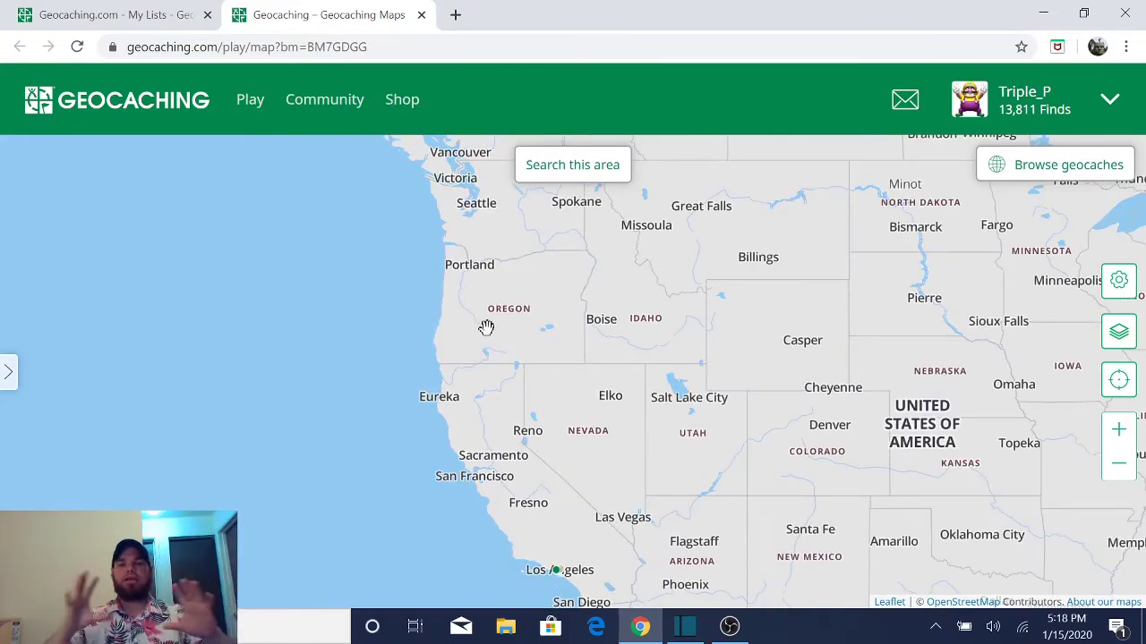
pyautogui.moveTo(696, 335); pyautogui.dragTo(578, 338)
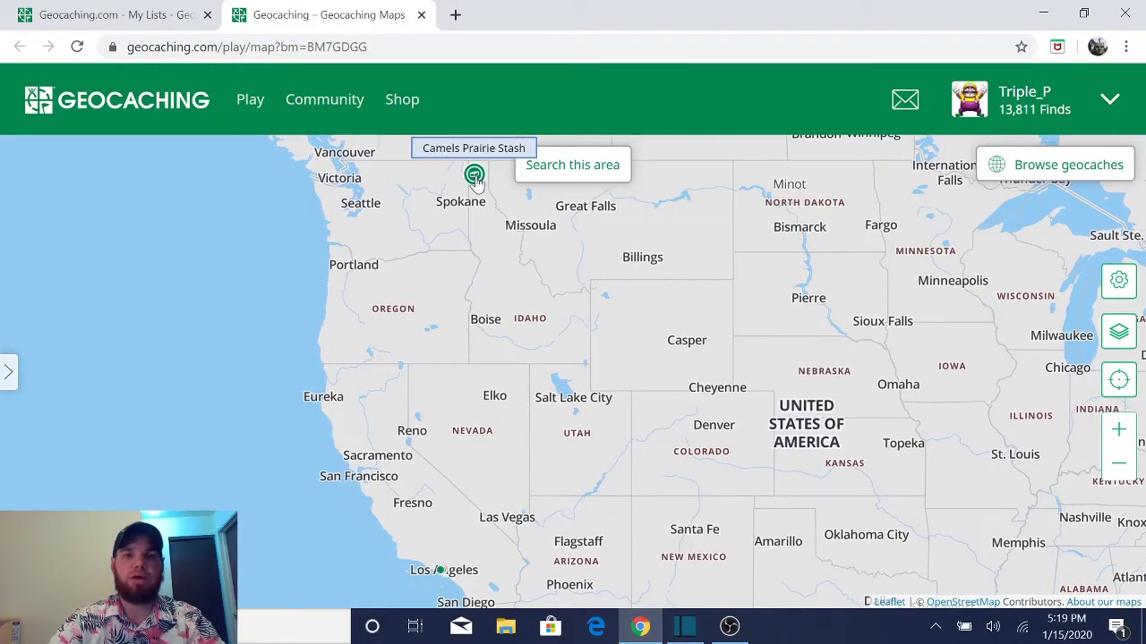
pyautogui.moveTo(475, 328); pyautogui.dragTo(476, 287)
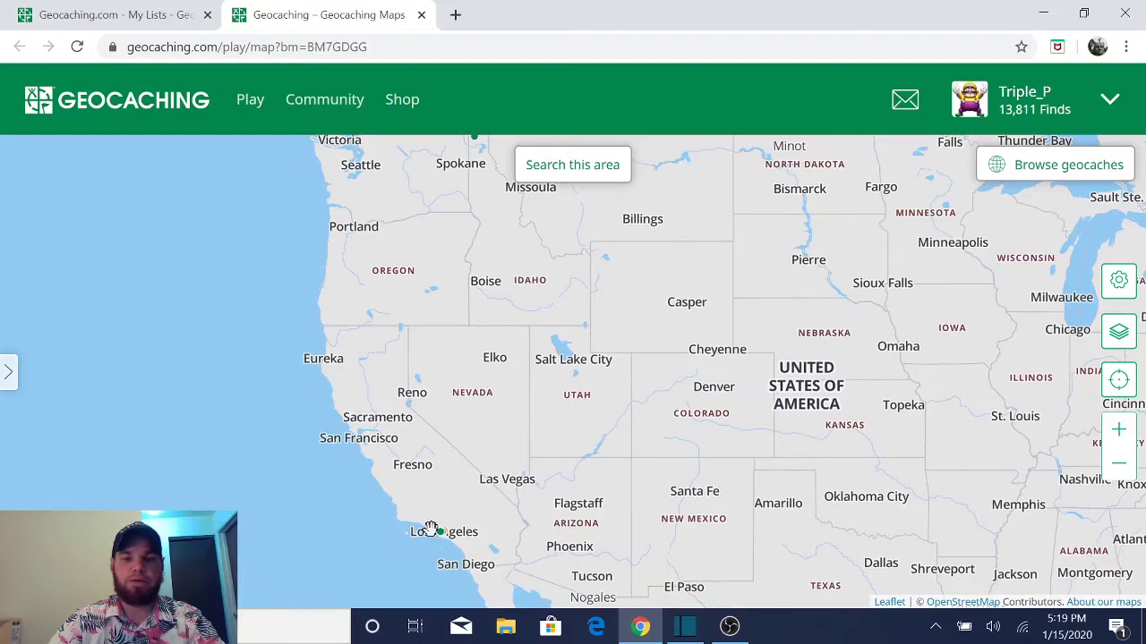
pyautogui.moveTo(443, 392); pyautogui.dragTo(464, 418)
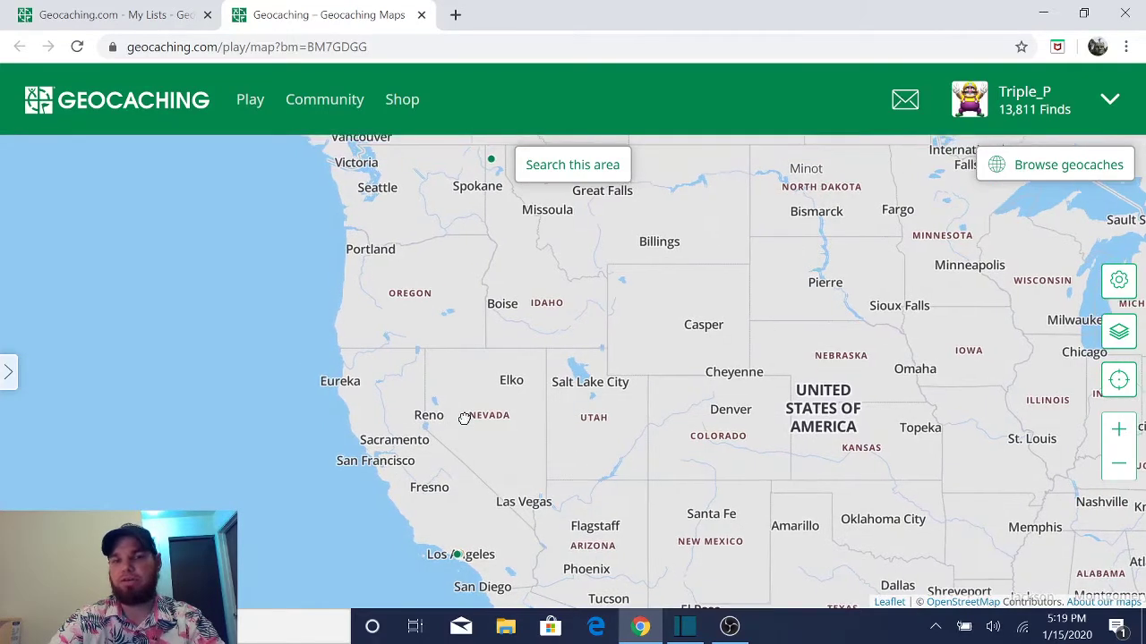
# Close the map tab and submit a pocket query named 'Geocaches' built from the list
pyautogui.click(420, 15)
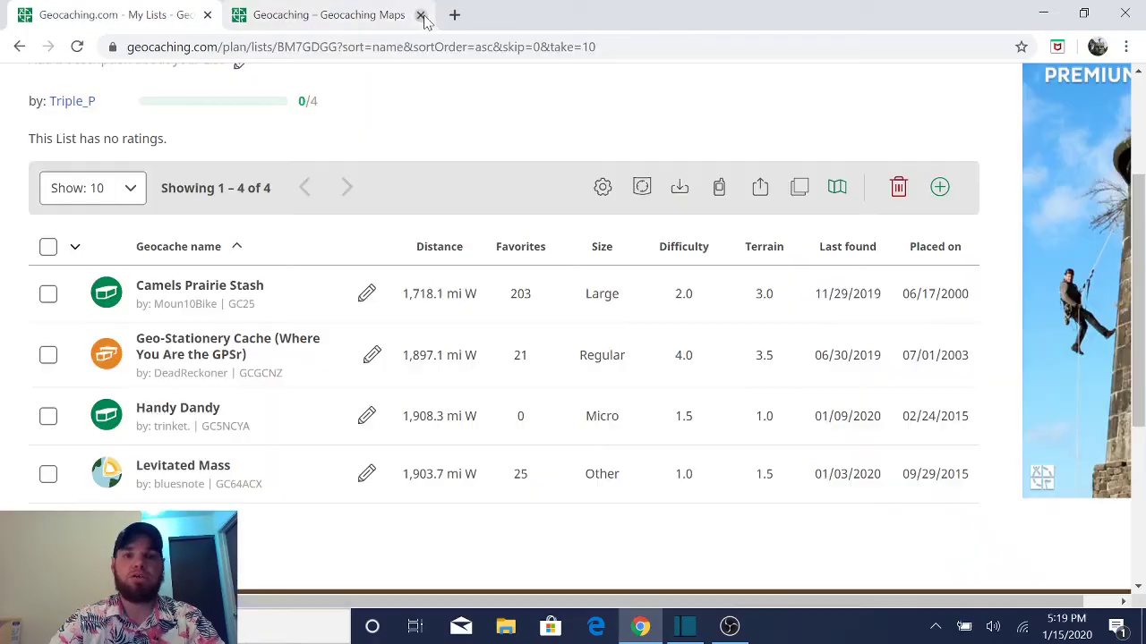
pyautogui.moveTo(510, 293); pyautogui.dragTo(517, 294)
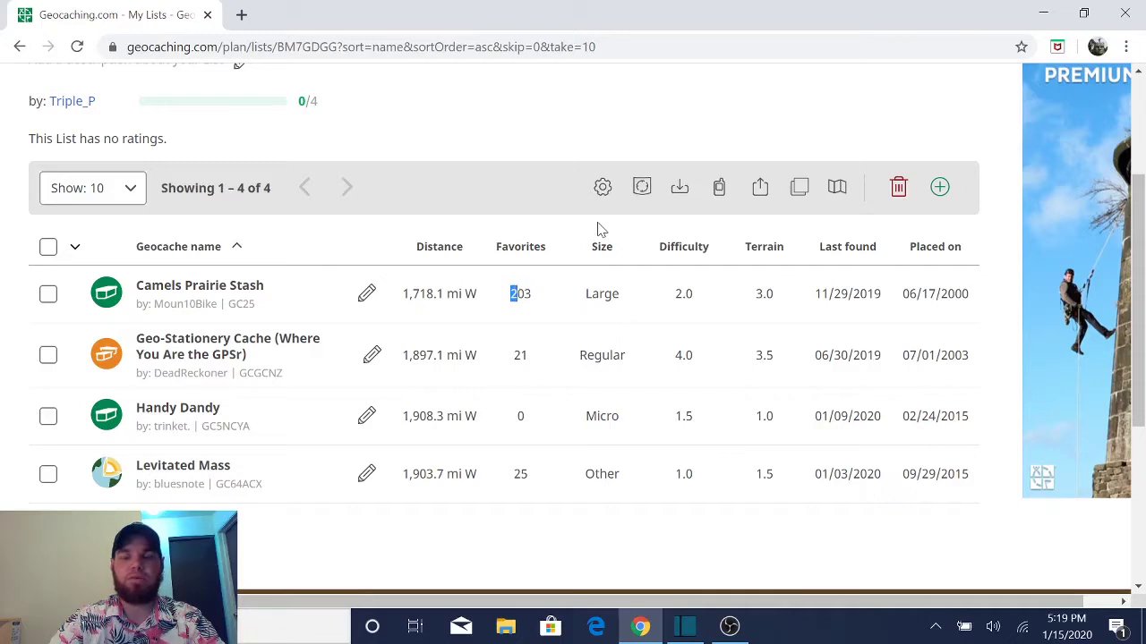
pyautogui.click(590, 261)
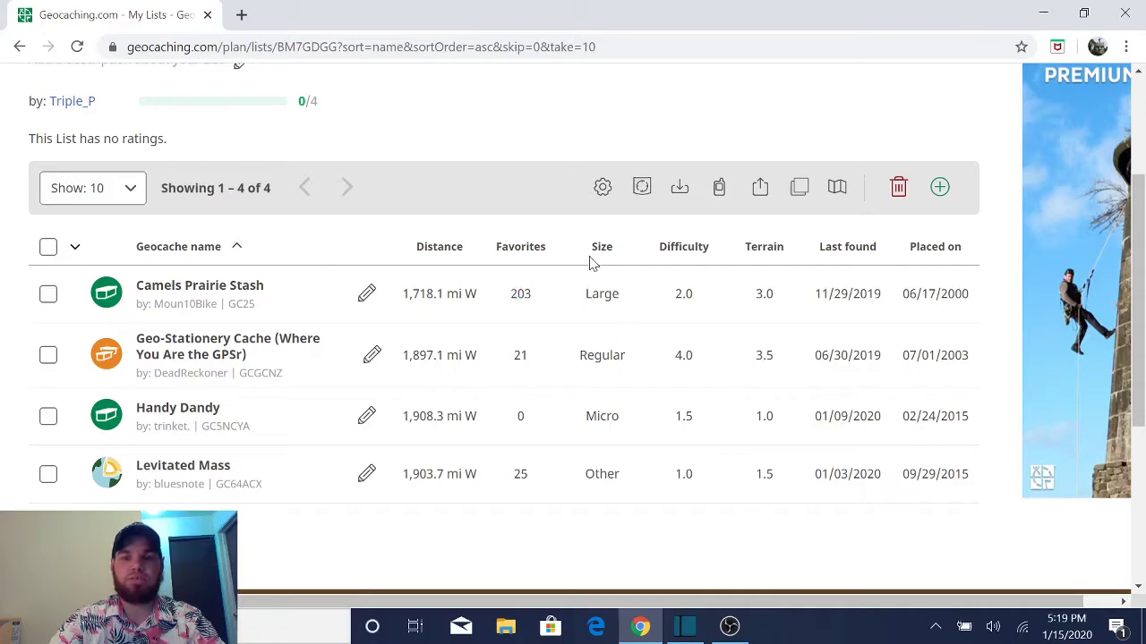
pyautogui.click(643, 187)
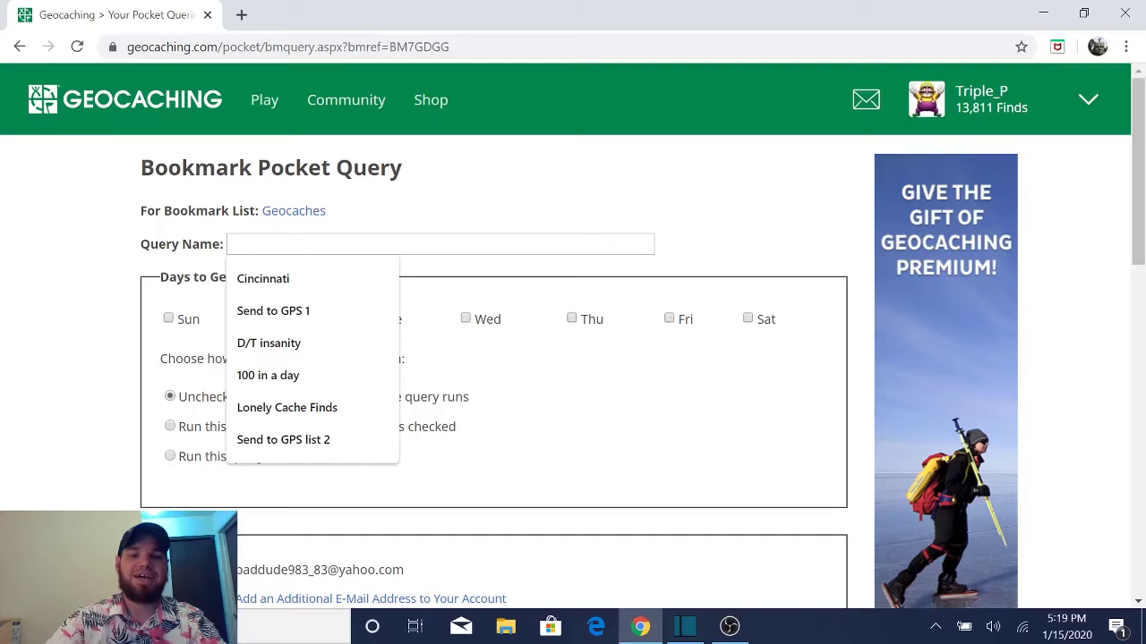
pyautogui.write('Geocaches')
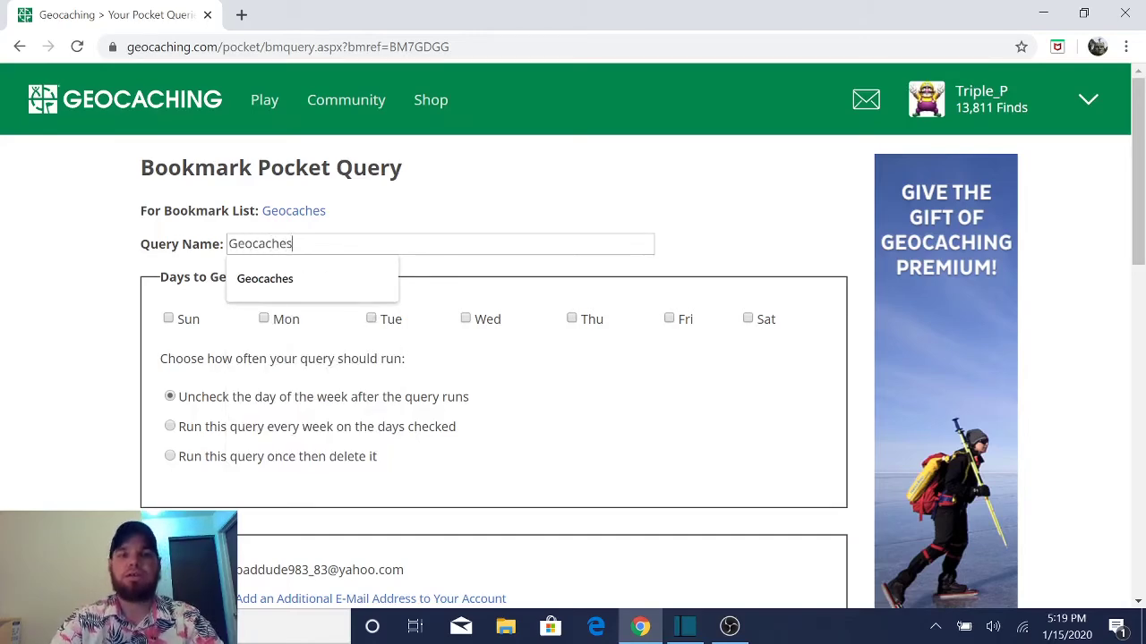
pyautogui.click(112, 274)
pyautogui.scroll(-3, 3, 263)
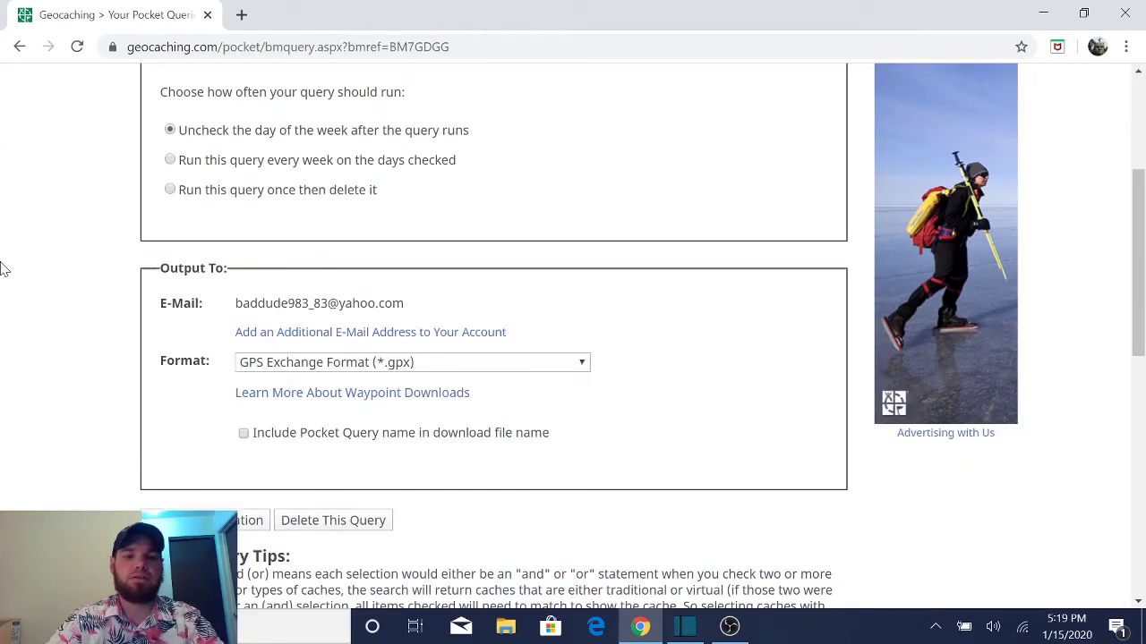
pyautogui.click(201, 515)
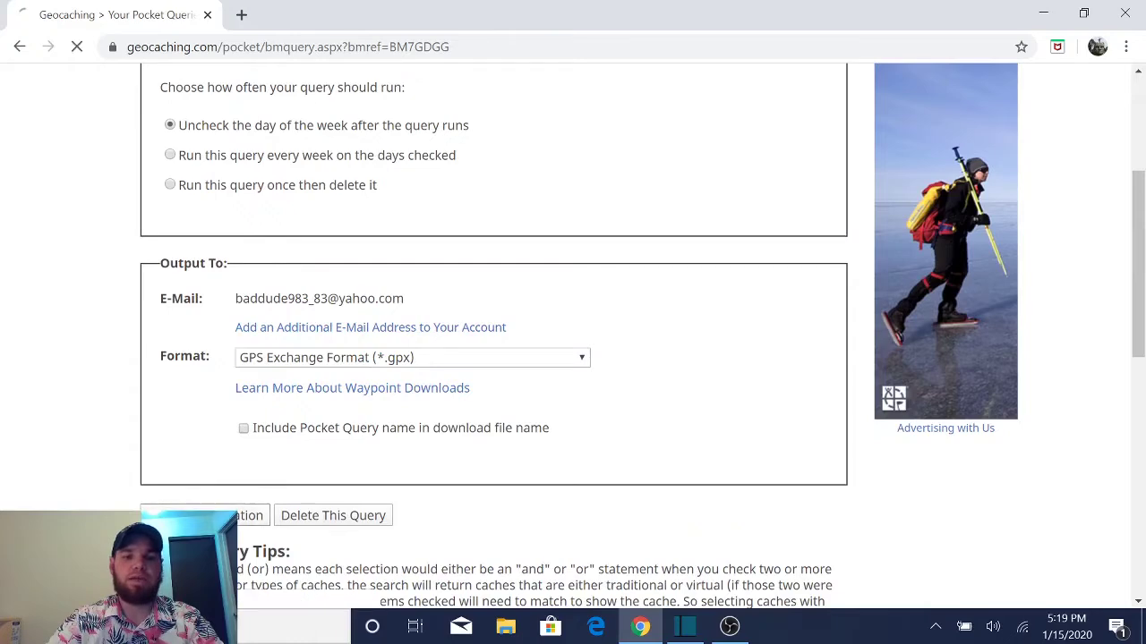
# Preview the Geocaches pocket query's results, listing all 4 caches
pyautogui.scroll(-2, 174, 313)
pyautogui.scroll(2, 174, 314)
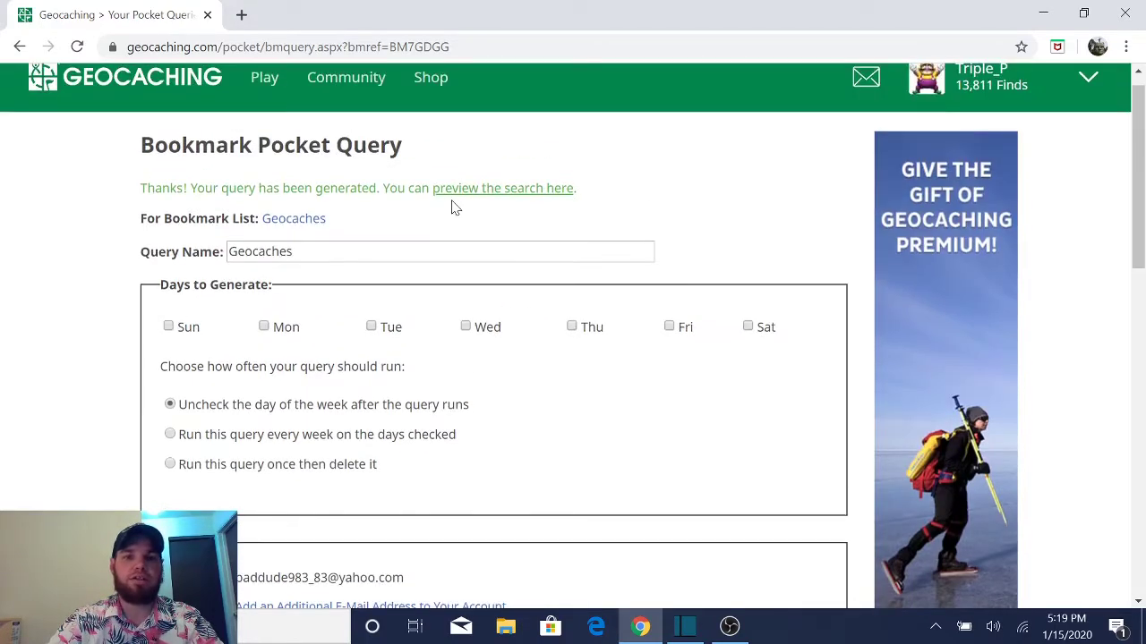
pyautogui.click(501, 195)
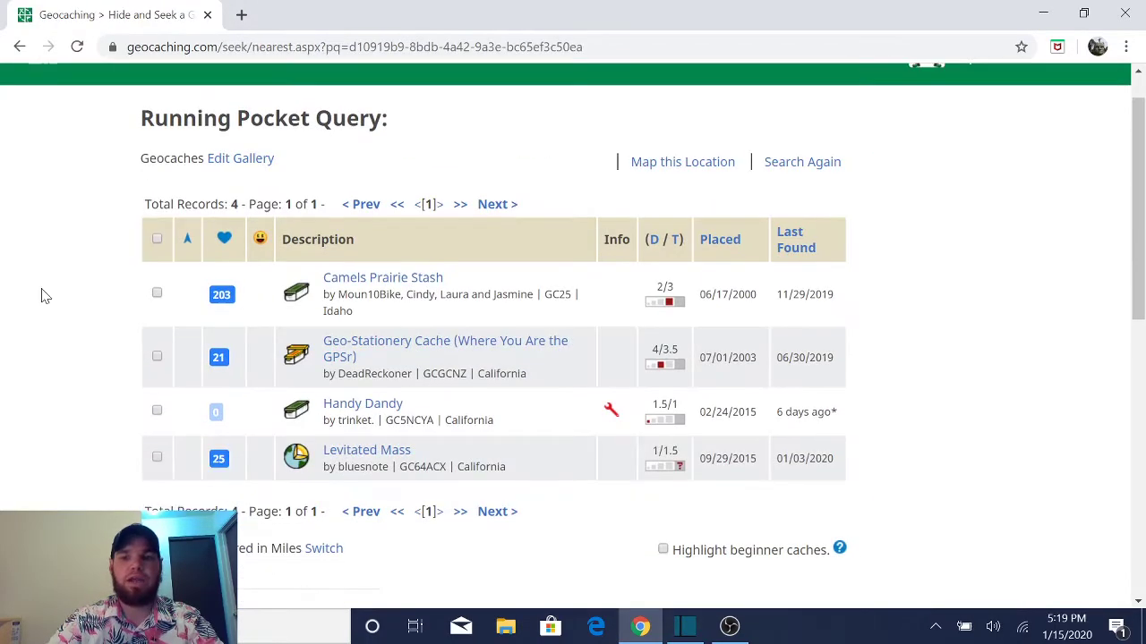